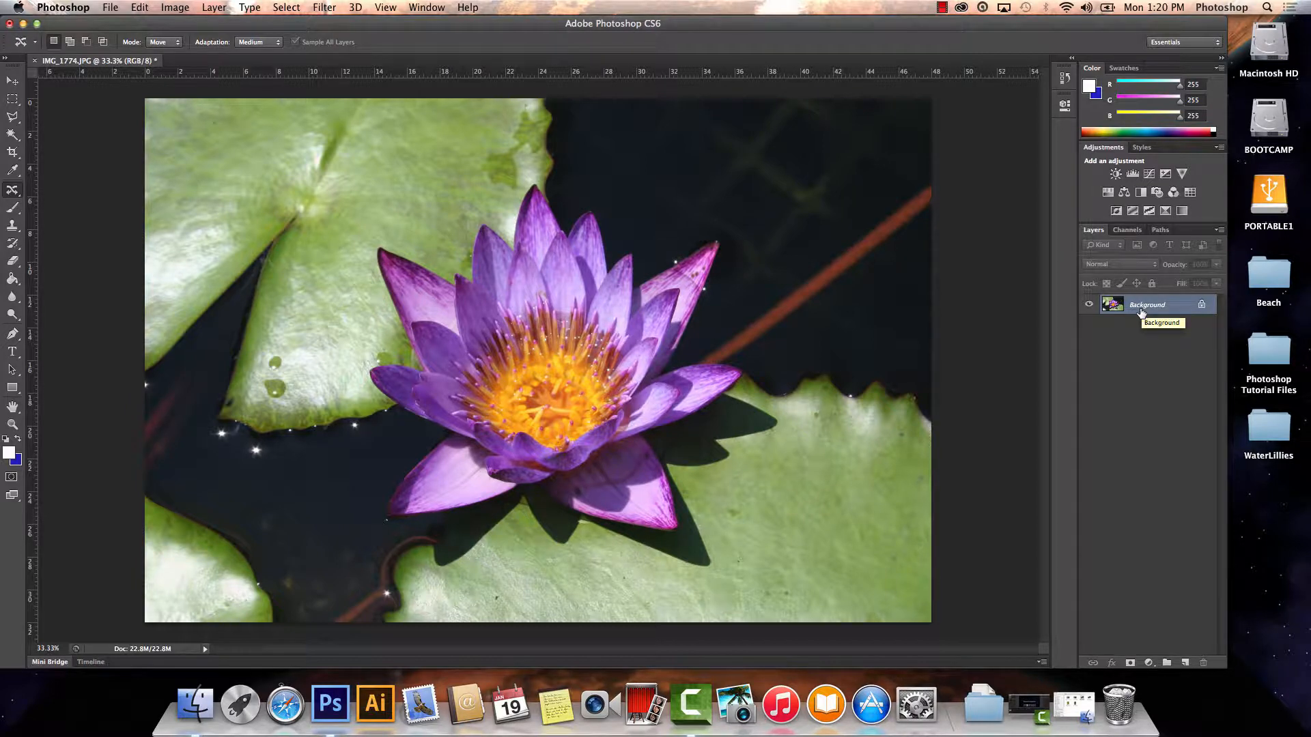
Duplicate the Background layer as "Lilly" and hide the original Background layer.
left_click(213, 7)
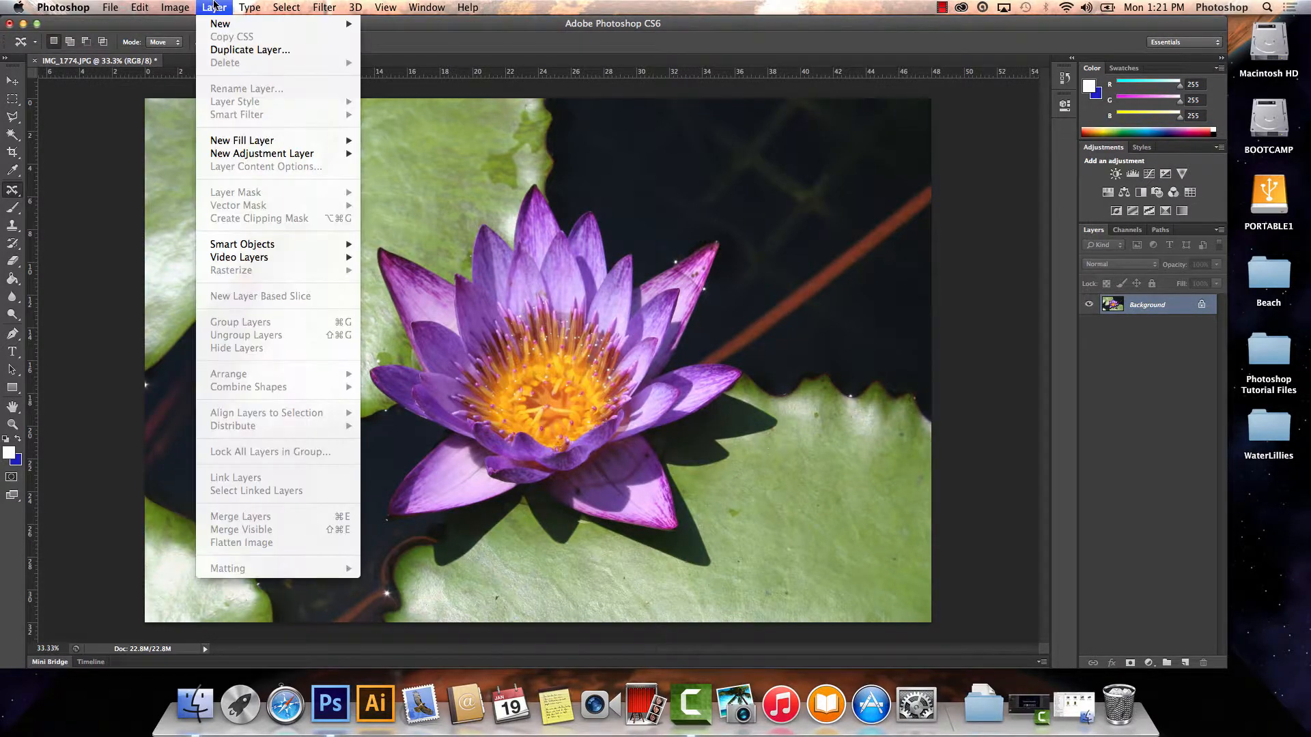
left_click(249, 50)
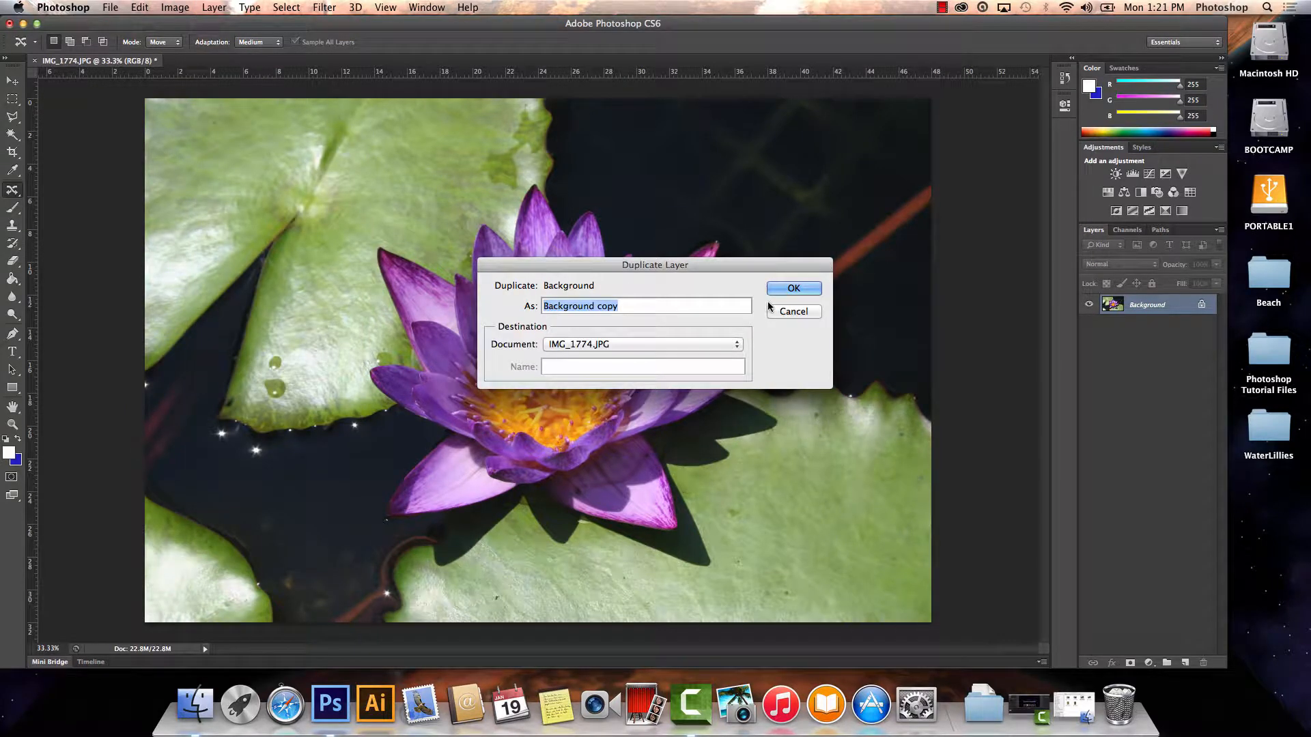
type("L")
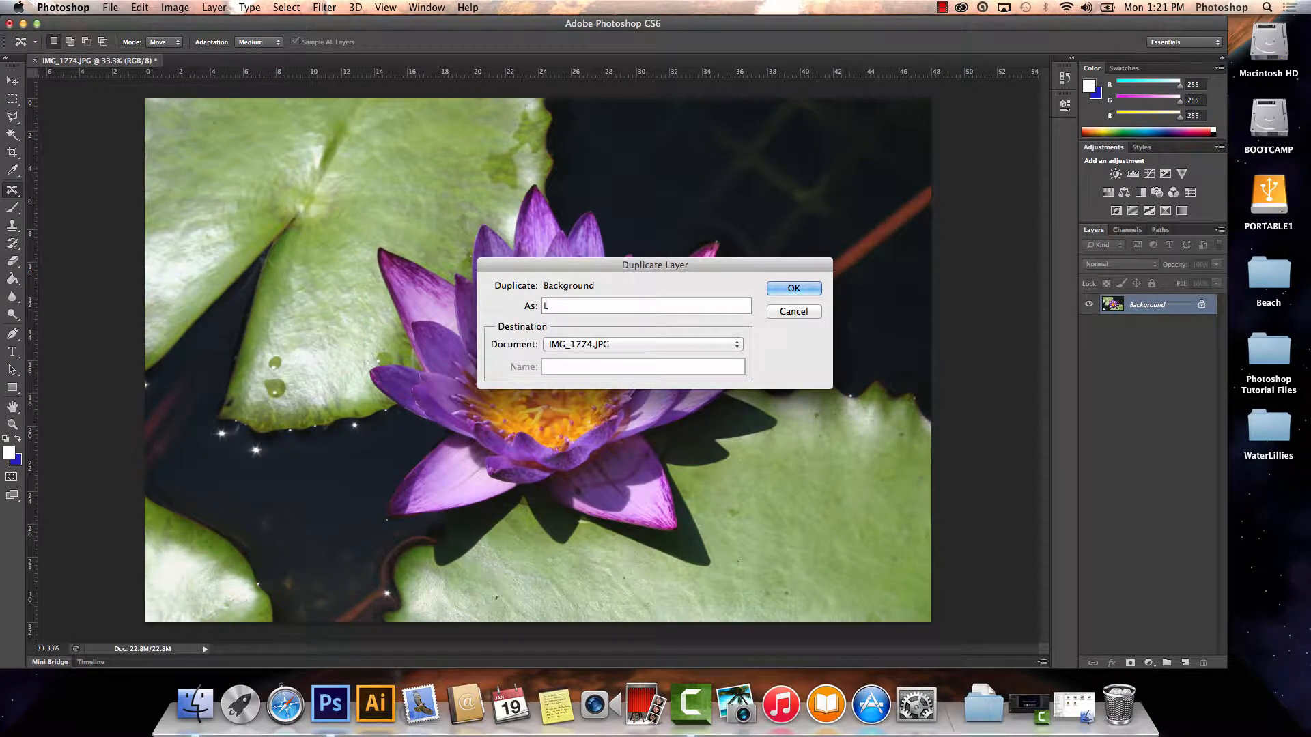
type("illy")
key("Return")
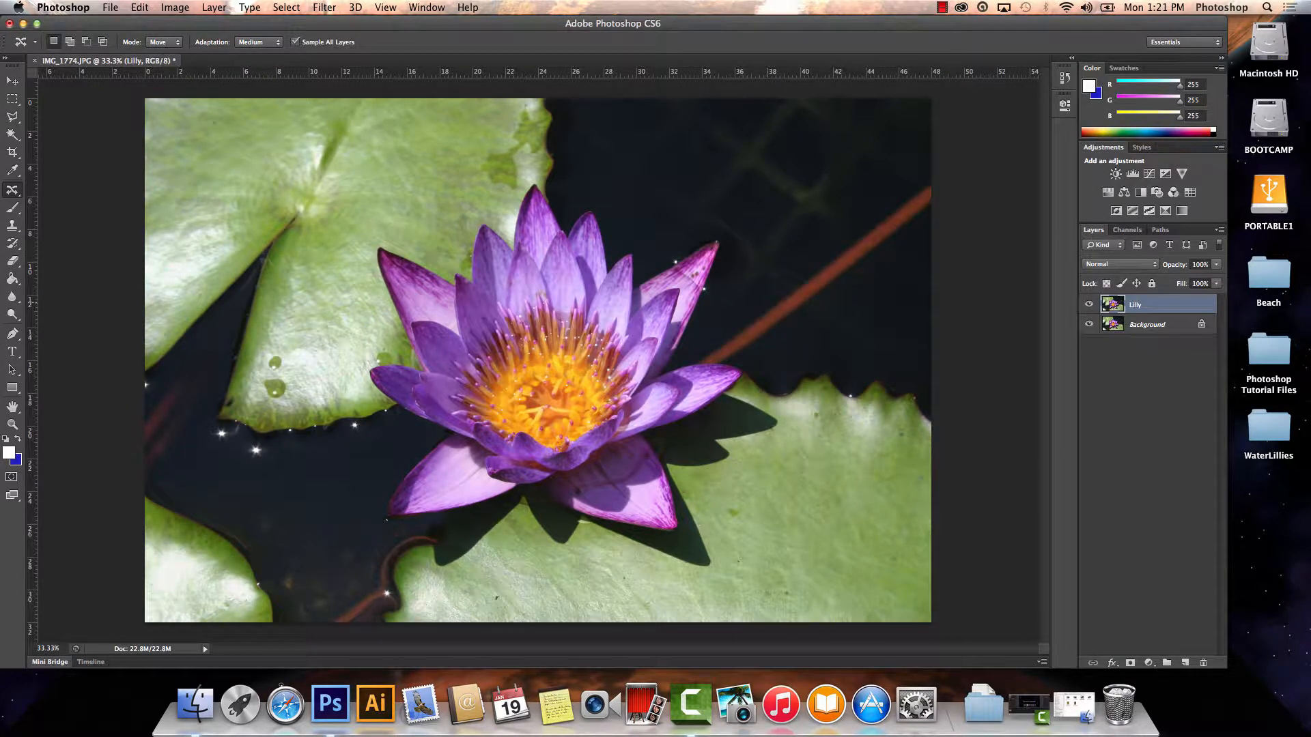
left_click(1088, 325)
Apply a Brightness/Contrast adjustment to the Lilly layer with Brightness 3 and Contrast 10.
left_click(175, 8)
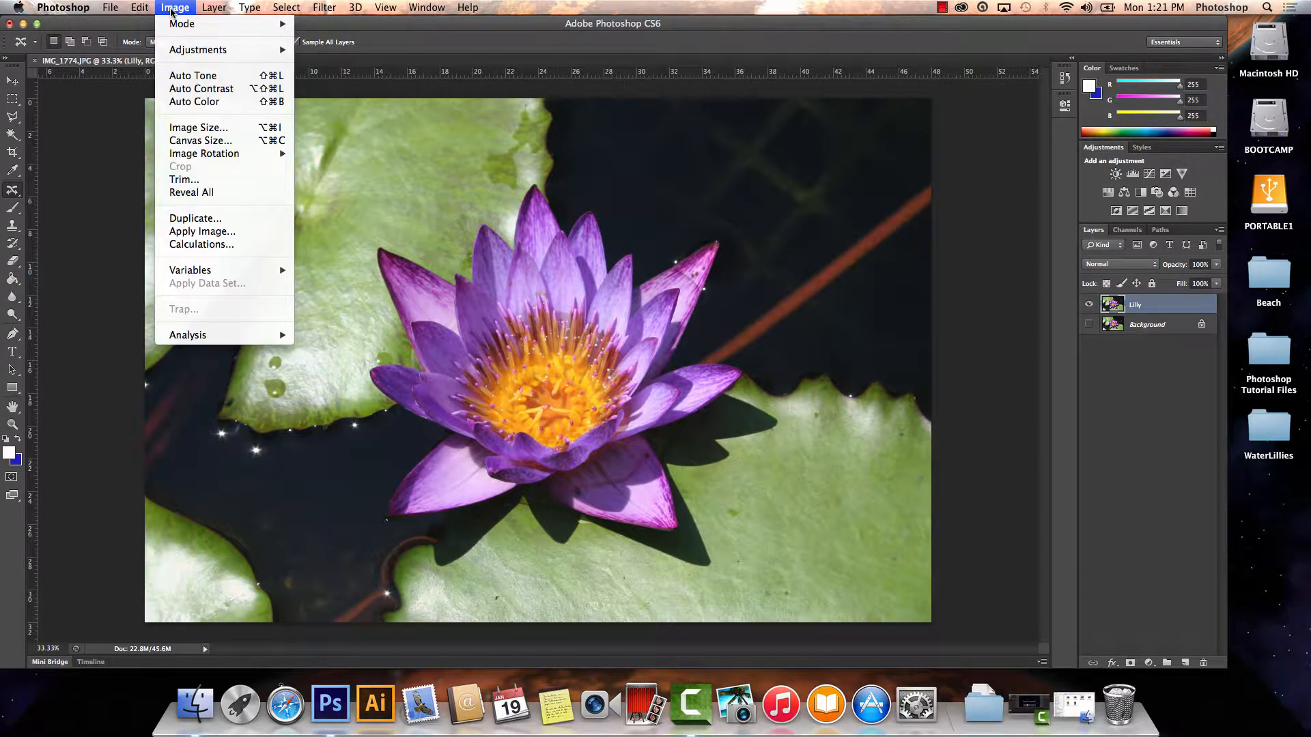
mouse_move(196, 50)
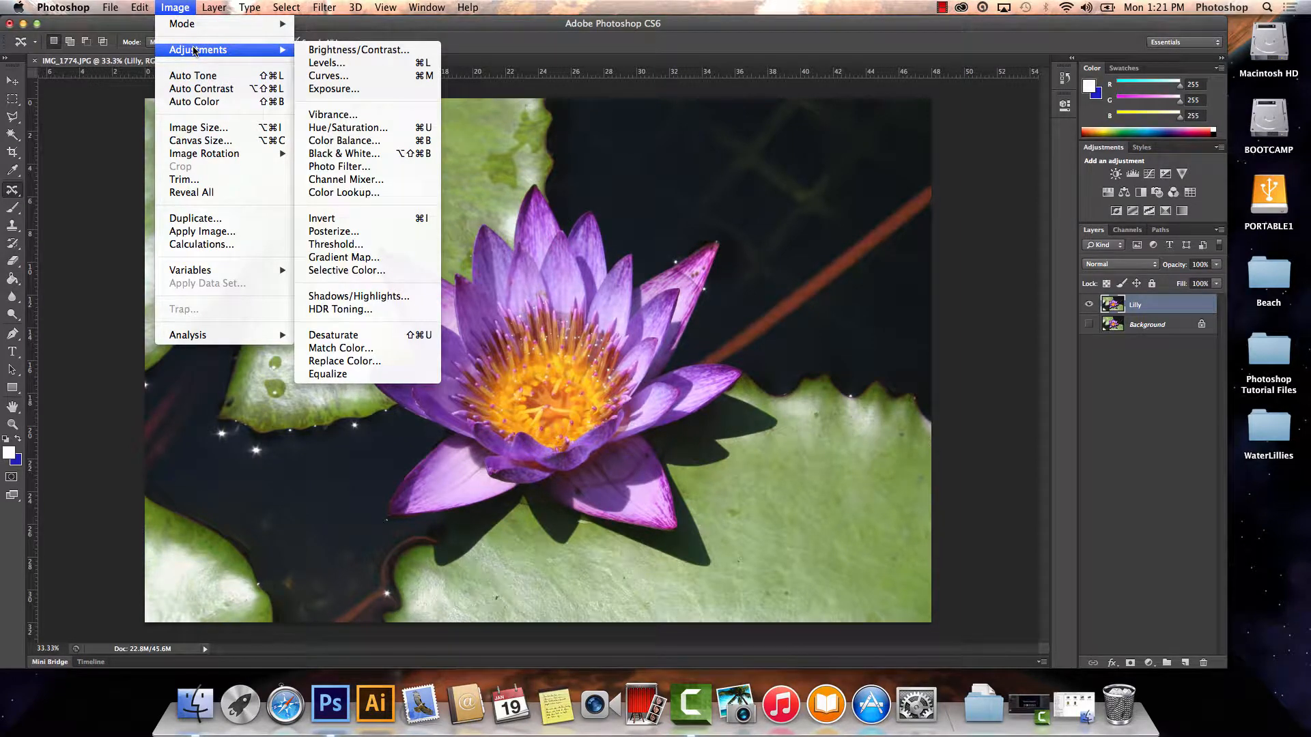
left_click(340, 52)
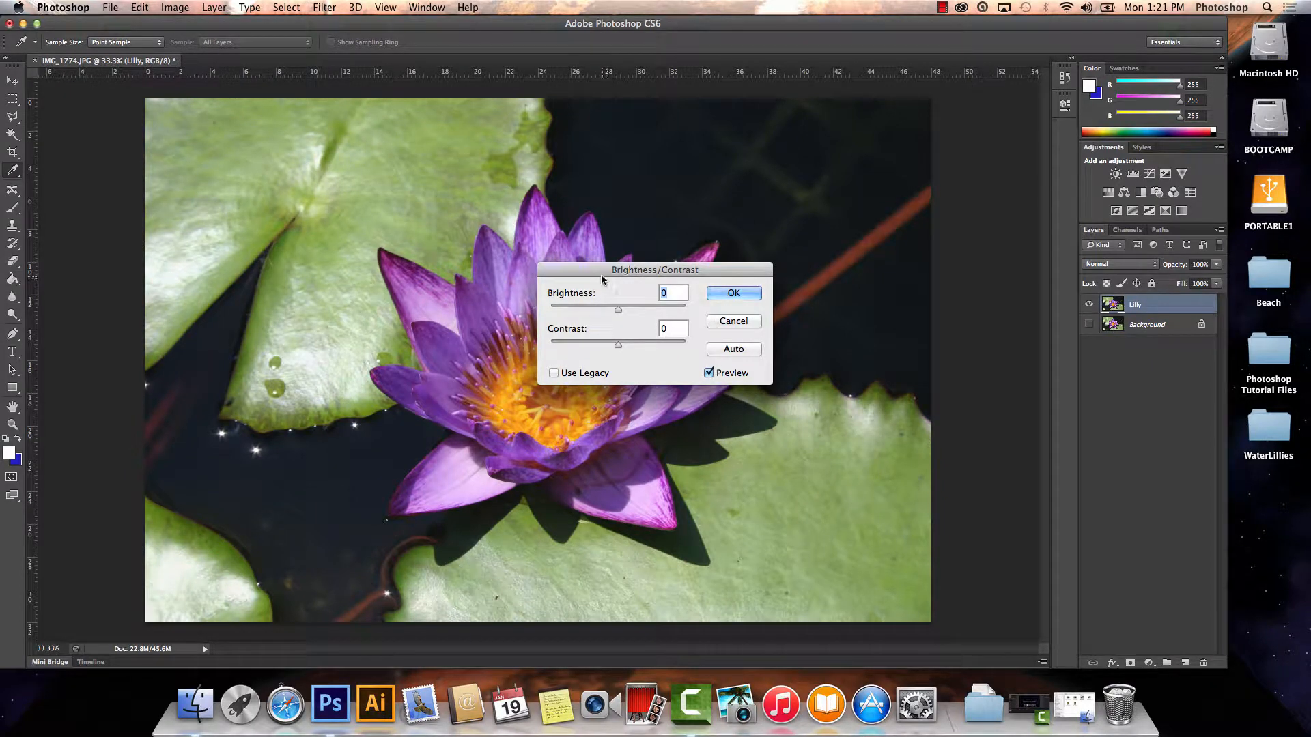
left_click_drag(601, 274, 850, 240)
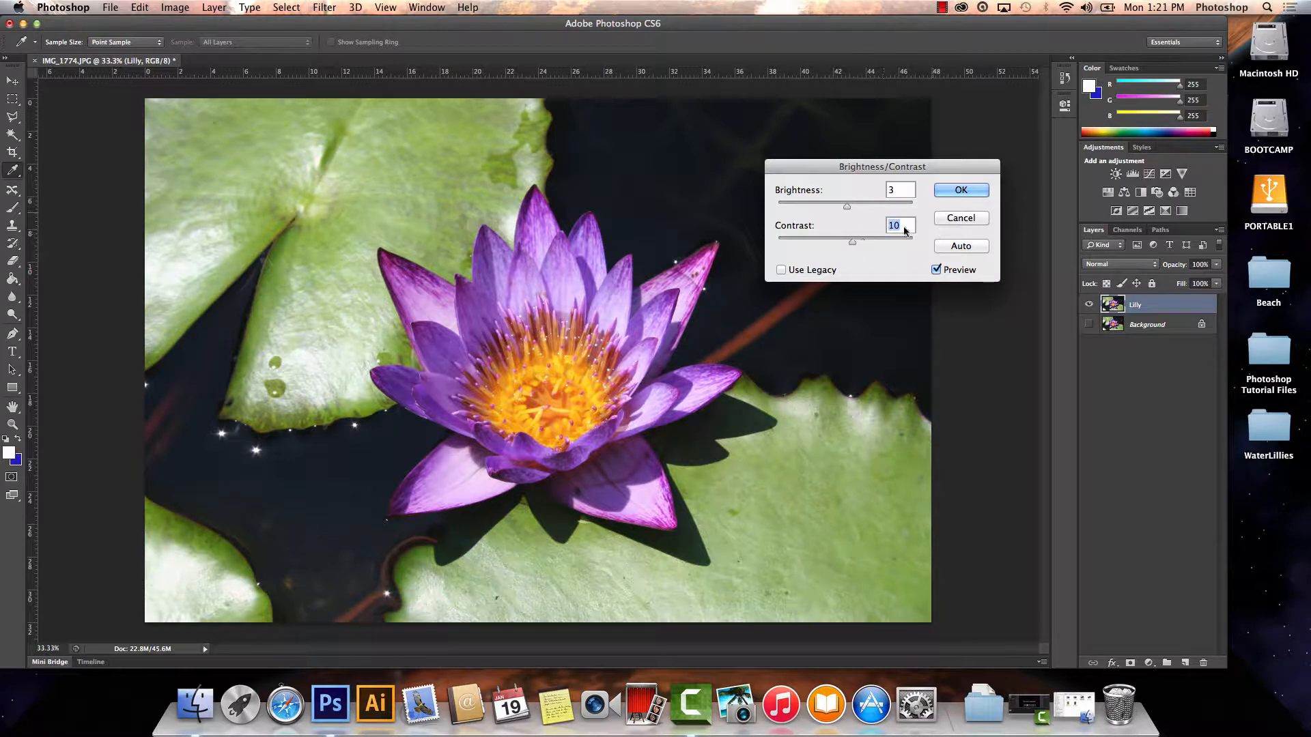
left_click(960, 192)
Apply a Hue/Saturation adjustment to the Lilly layer with Hue +6, Saturation +16 and Lightness +1.
left_click(184, 7)
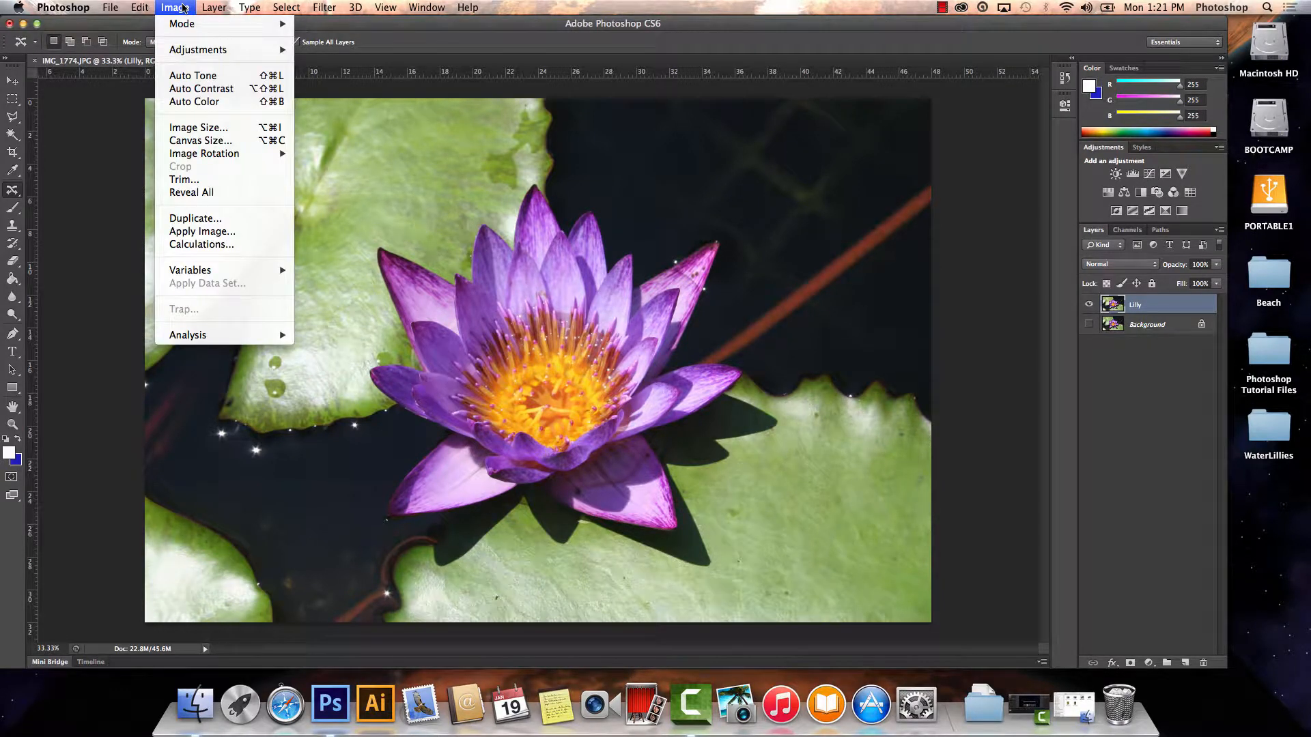
mouse_move(227, 52)
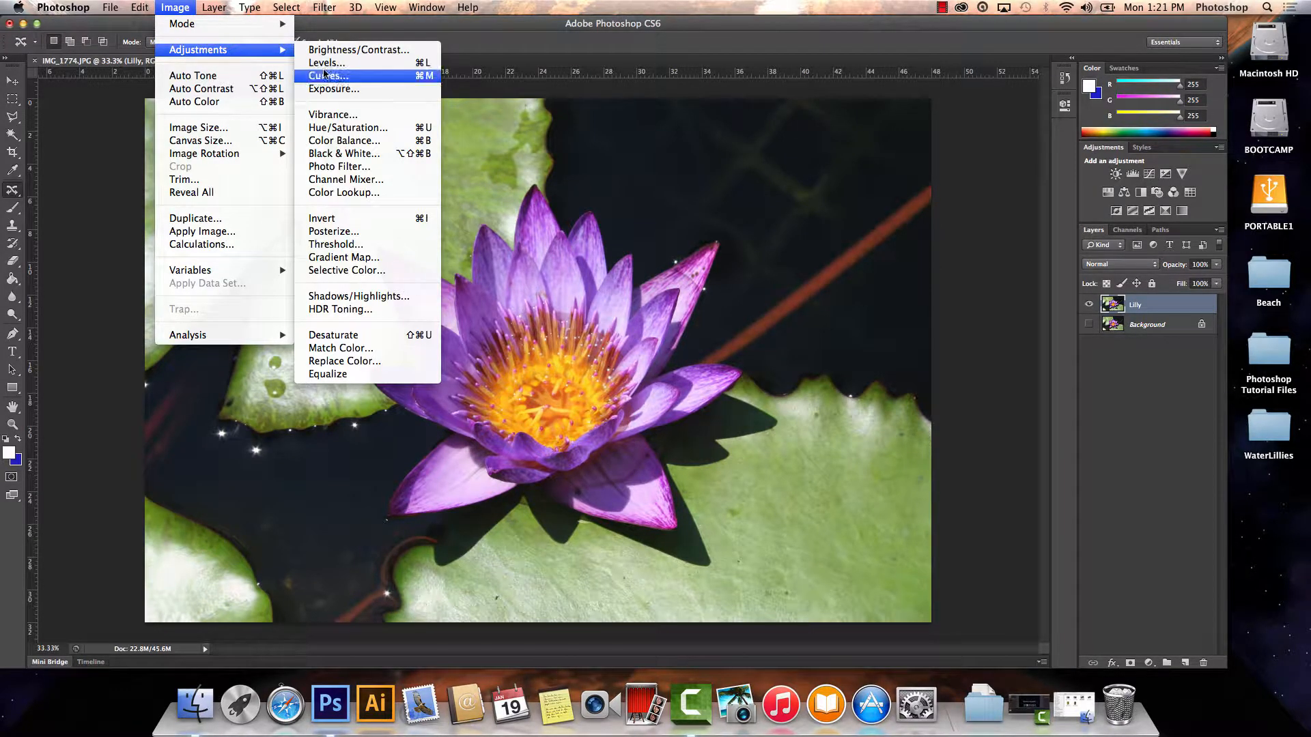
left_click(354, 127)
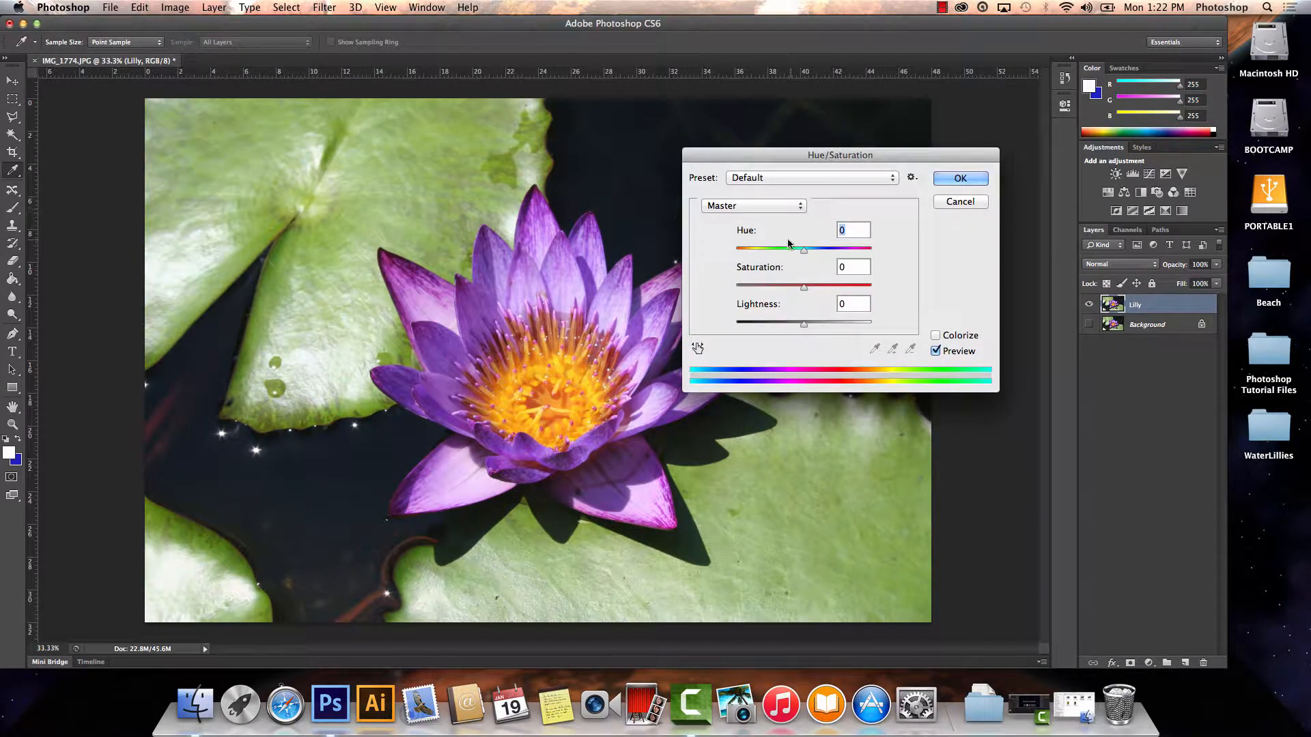
mouse_move(805, 251)
left_mouse_down()
mouse_move(833, 253)
mouse_move(762, 253)
mouse_move(805, 252)
left_mouse_up()
left_click_drag(805, 250, 806, 253)
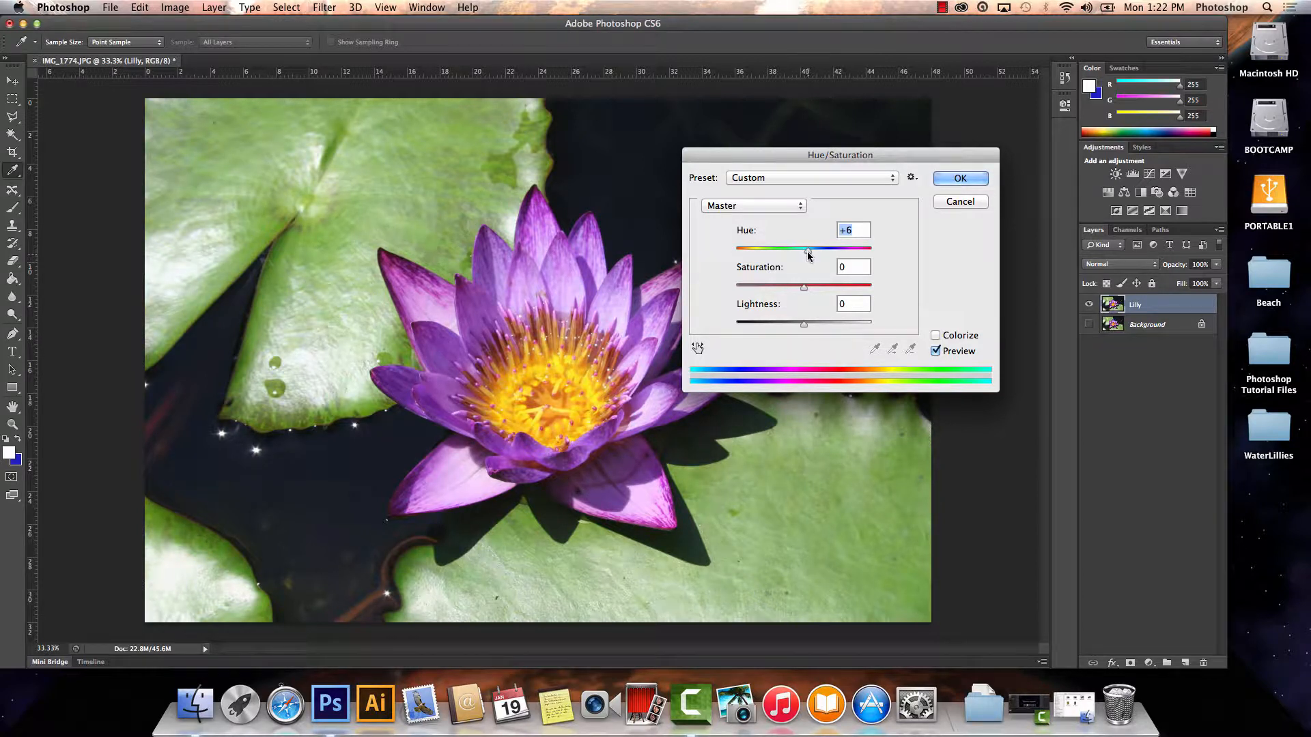
left_click_drag(805, 288, 814, 289)
mouse_move(804, 325)
left_mouse_down()
mouse_move(790, 330)
mouse_move(809, 326)
left_mouse_up()
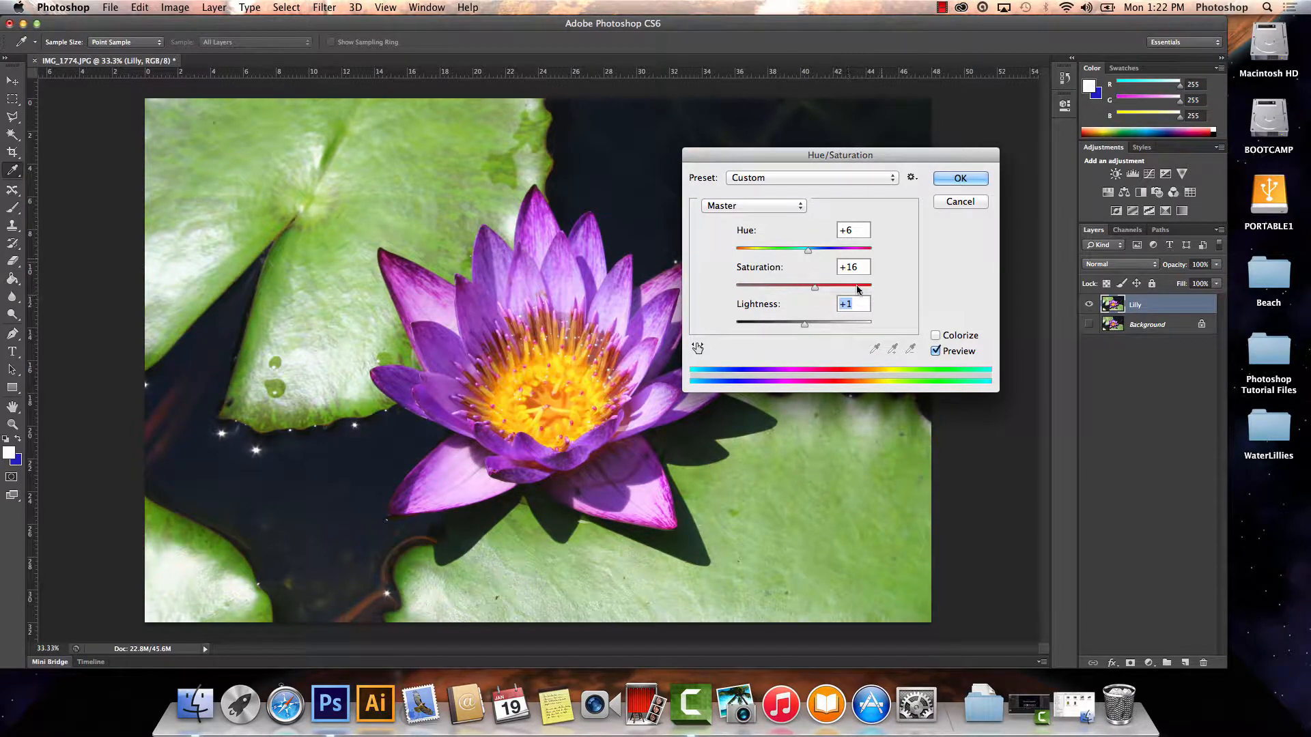
left_click(942, 182)
key("j")
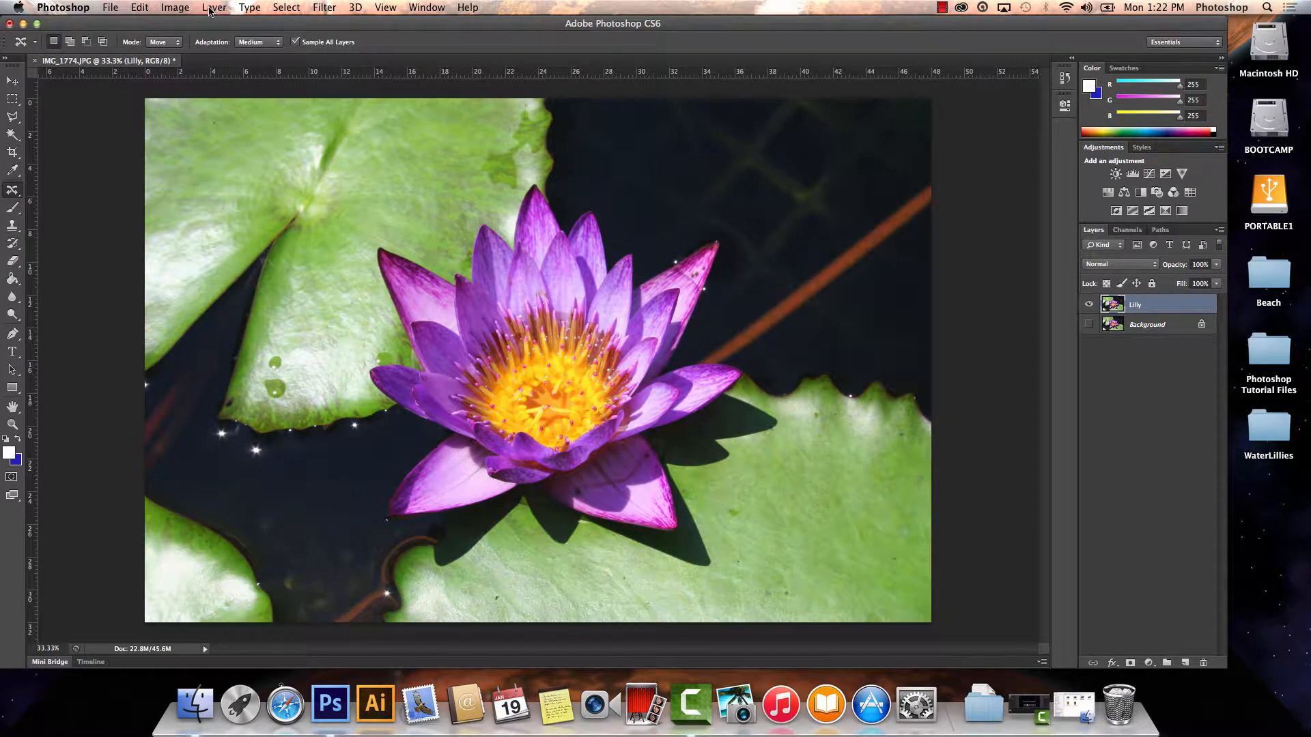
Invert the colors of the Lilly layer and undo the inversion.
left_click(183, 7)
mouse_move(210, 50)
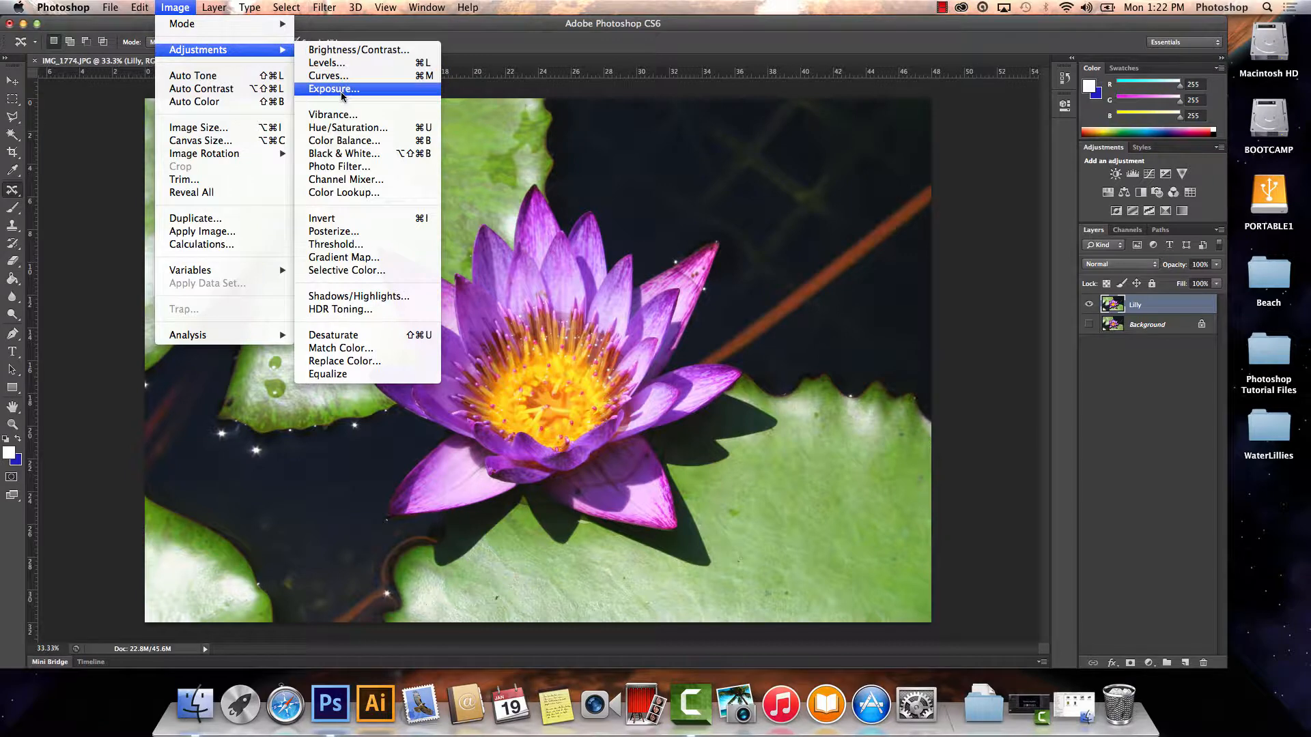
left_click(350, 217)
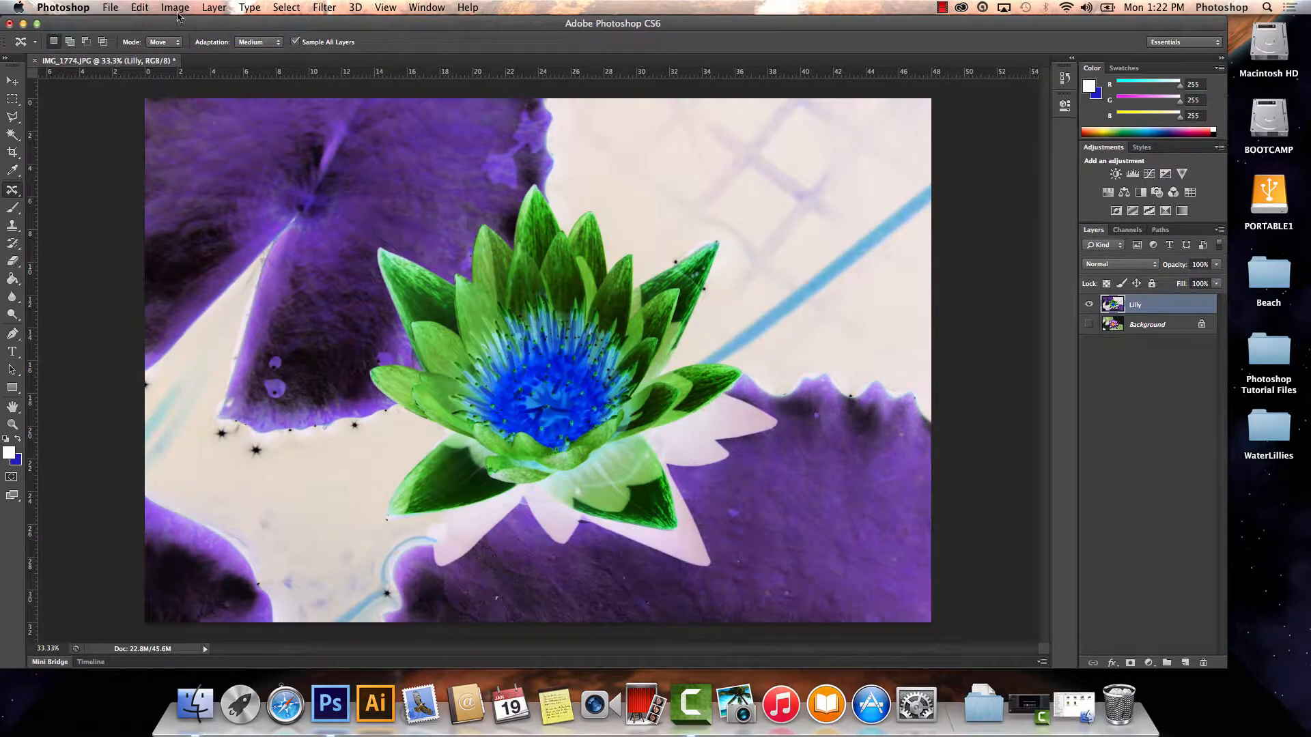
left_click(140, 7)
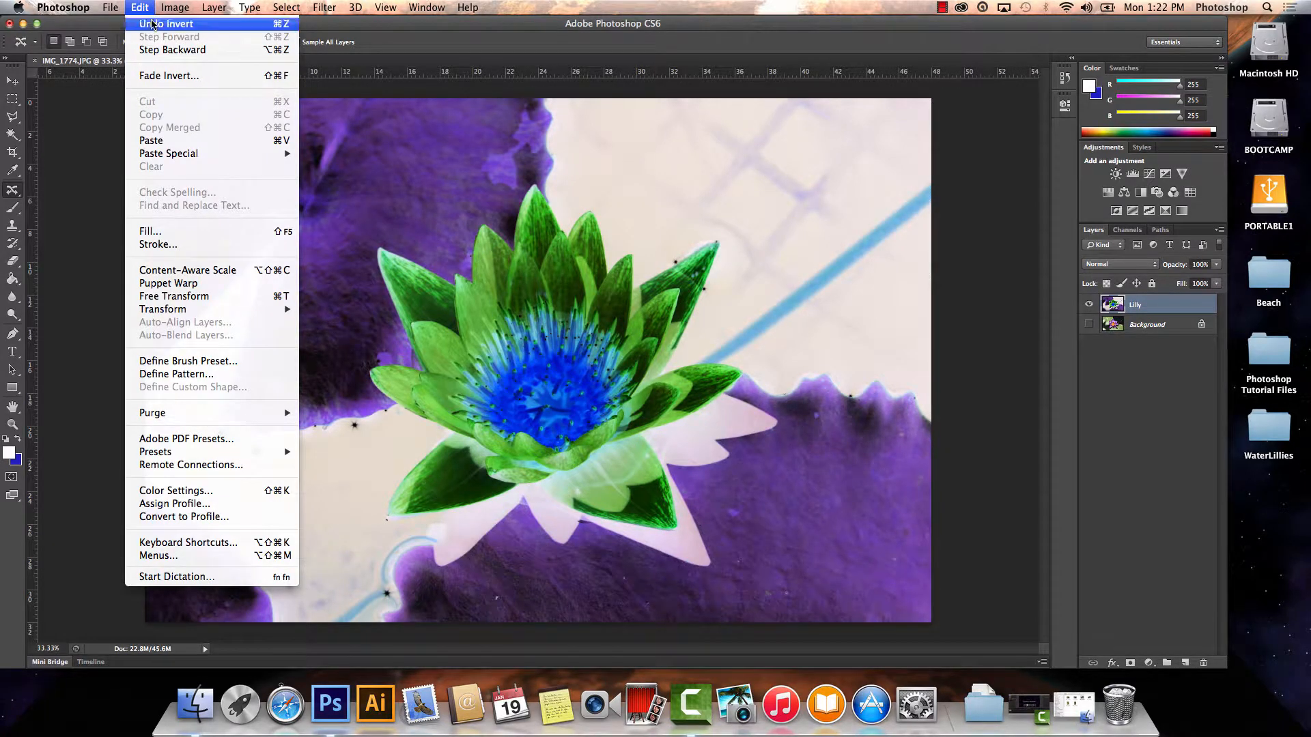
left_click(153, 25)
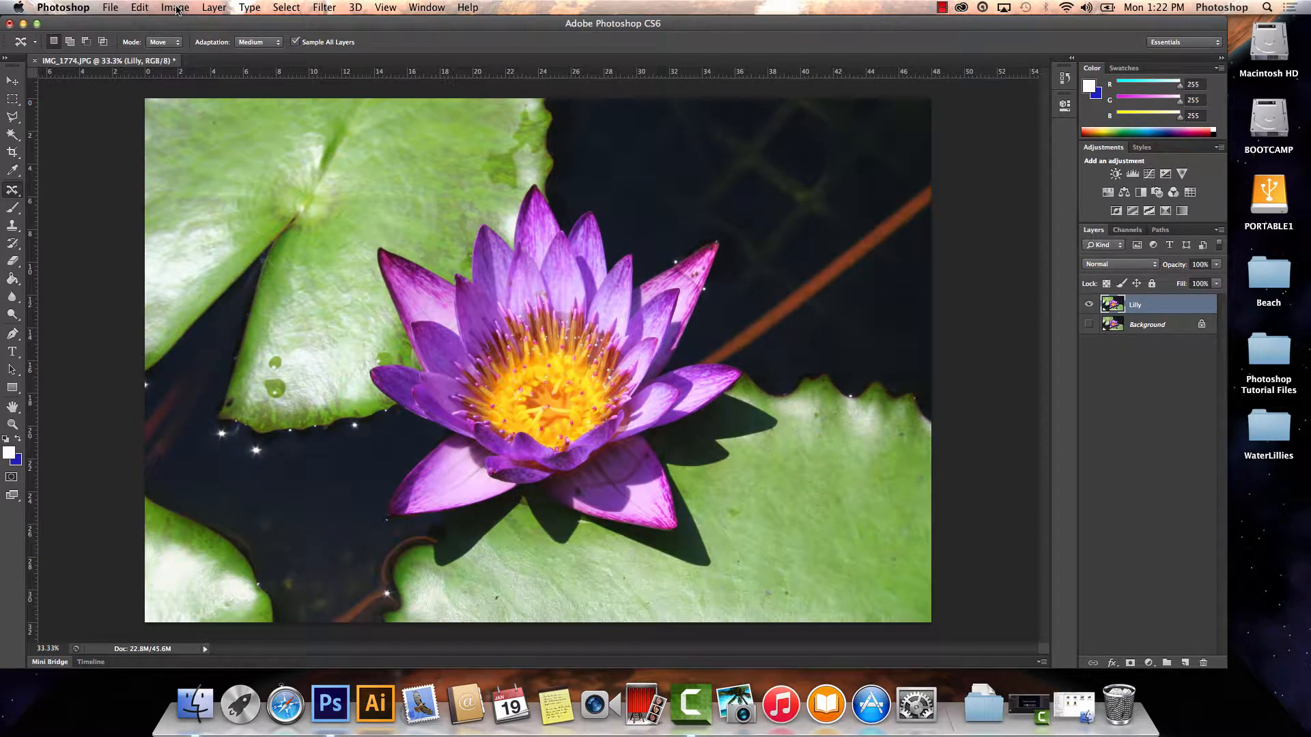
Try a Black & White conversion on the Lilly layer with adjusted Reds and Yellows and the automatic mix, and discard it.
left_click(175, 7)
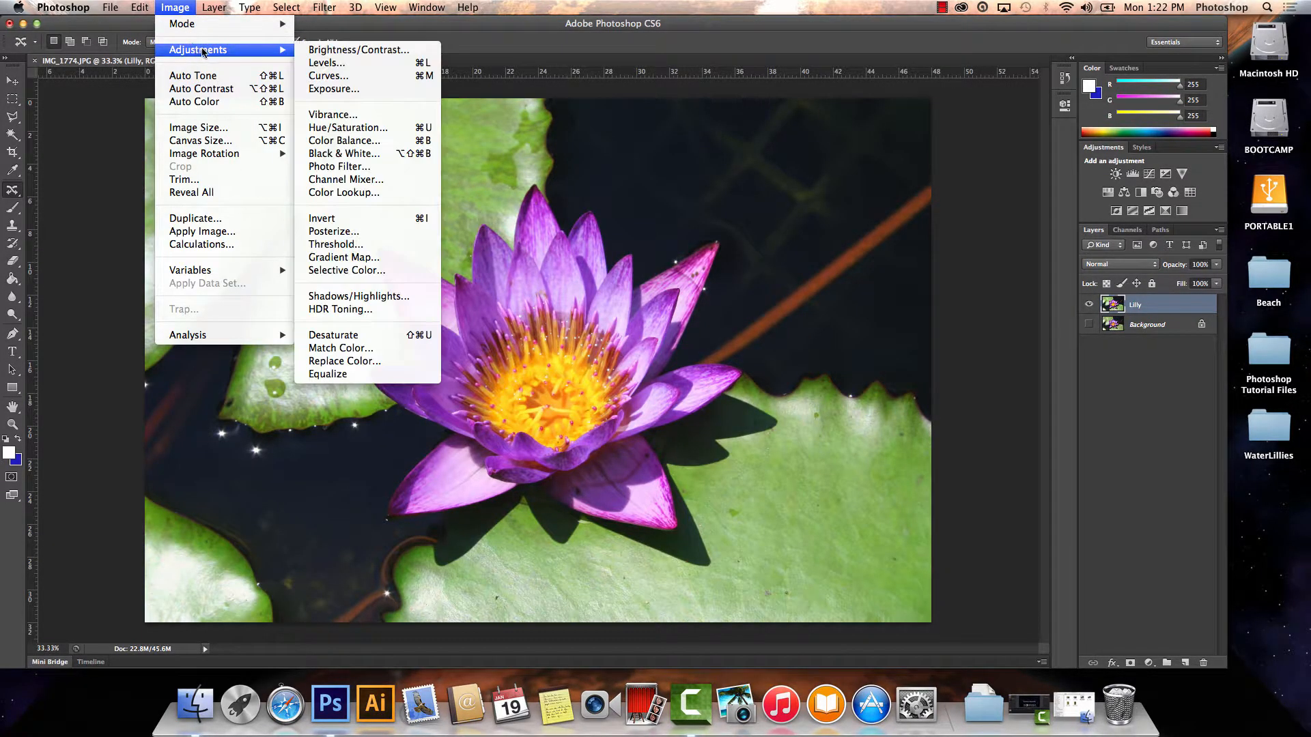
left_click(386, 154)
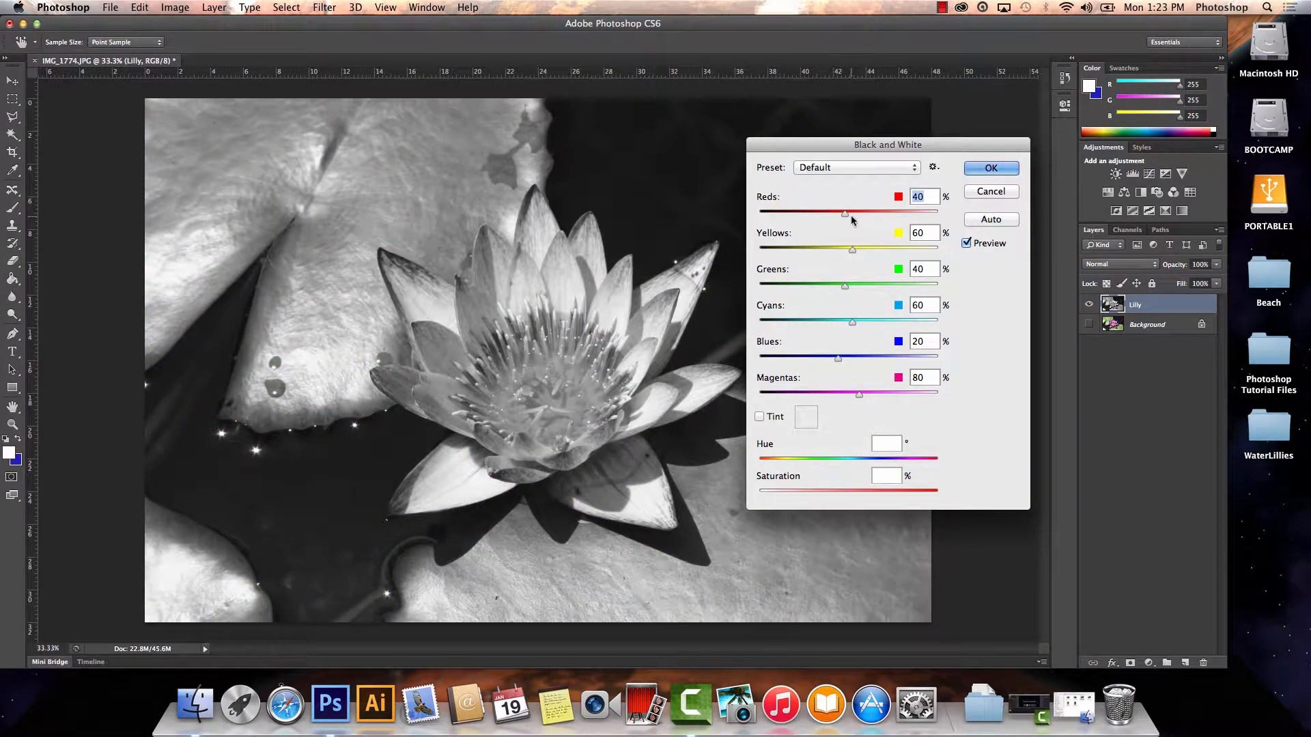
left_click_drag(847, 217, 849, 251)
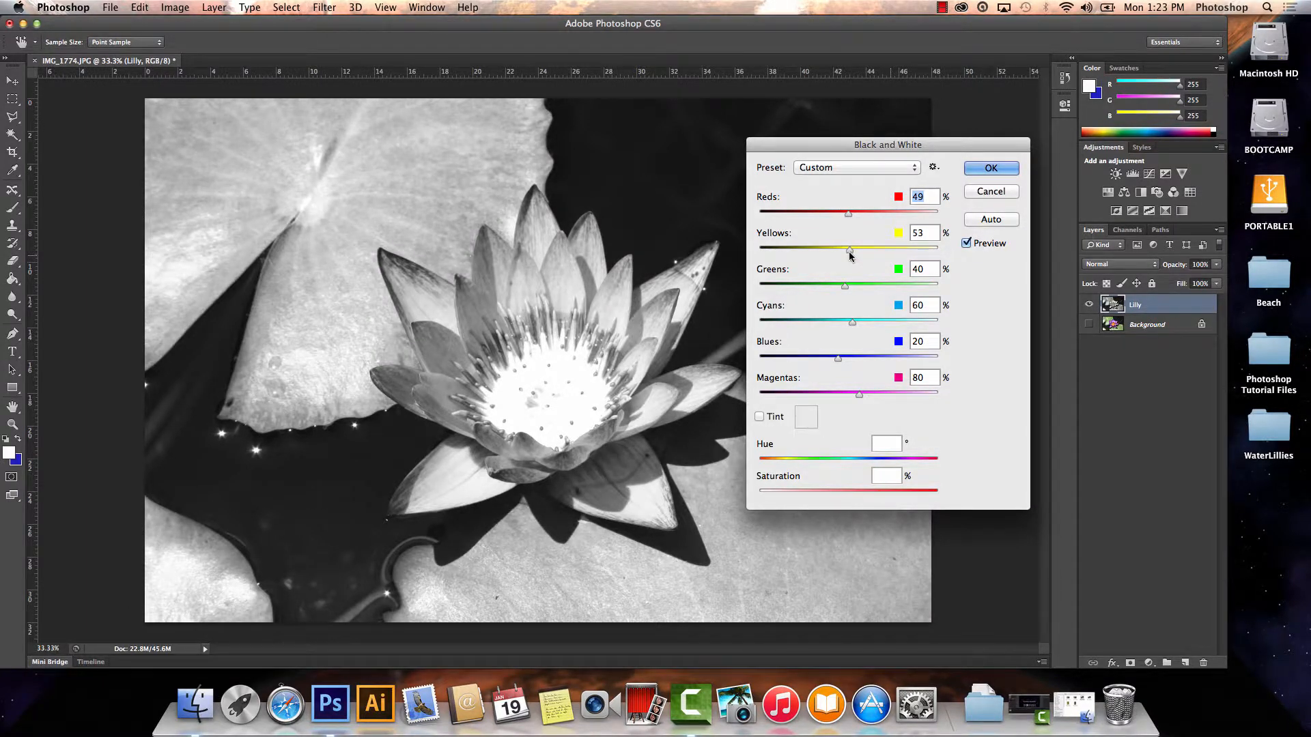
left_click(981, 224)
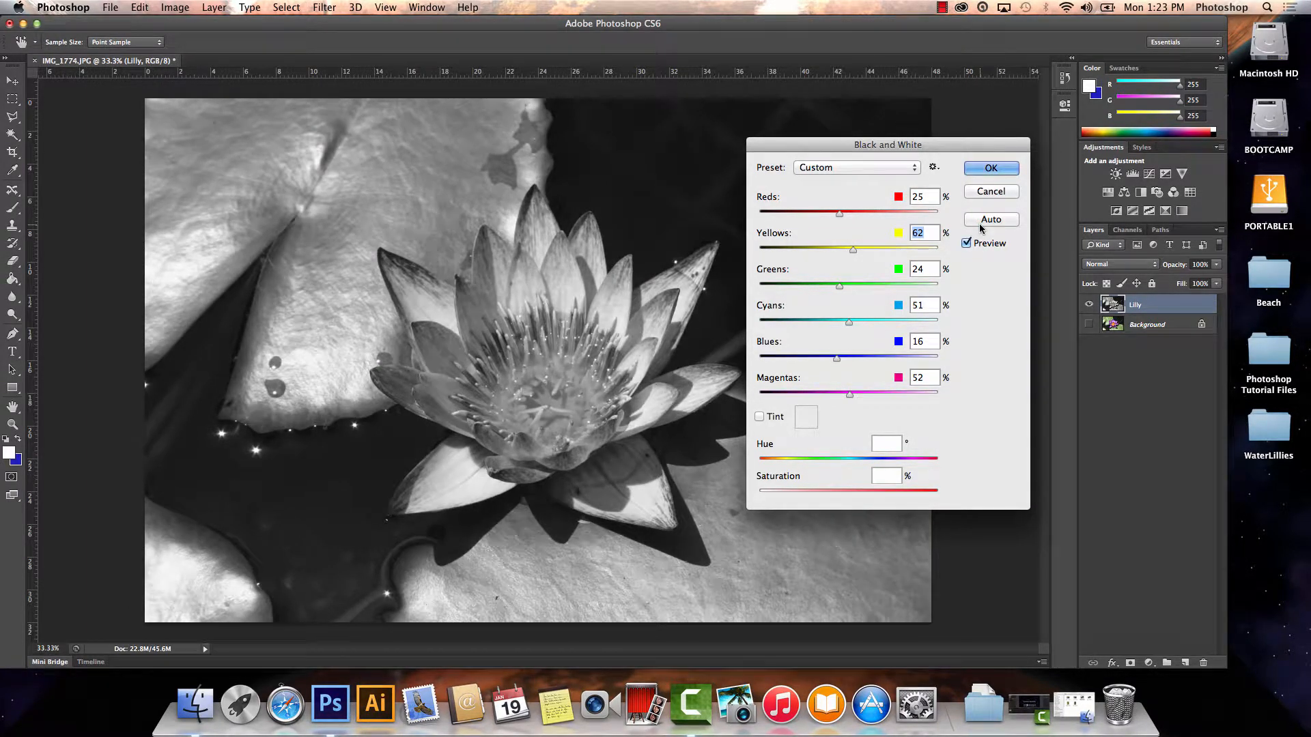
left_click(981, 194)
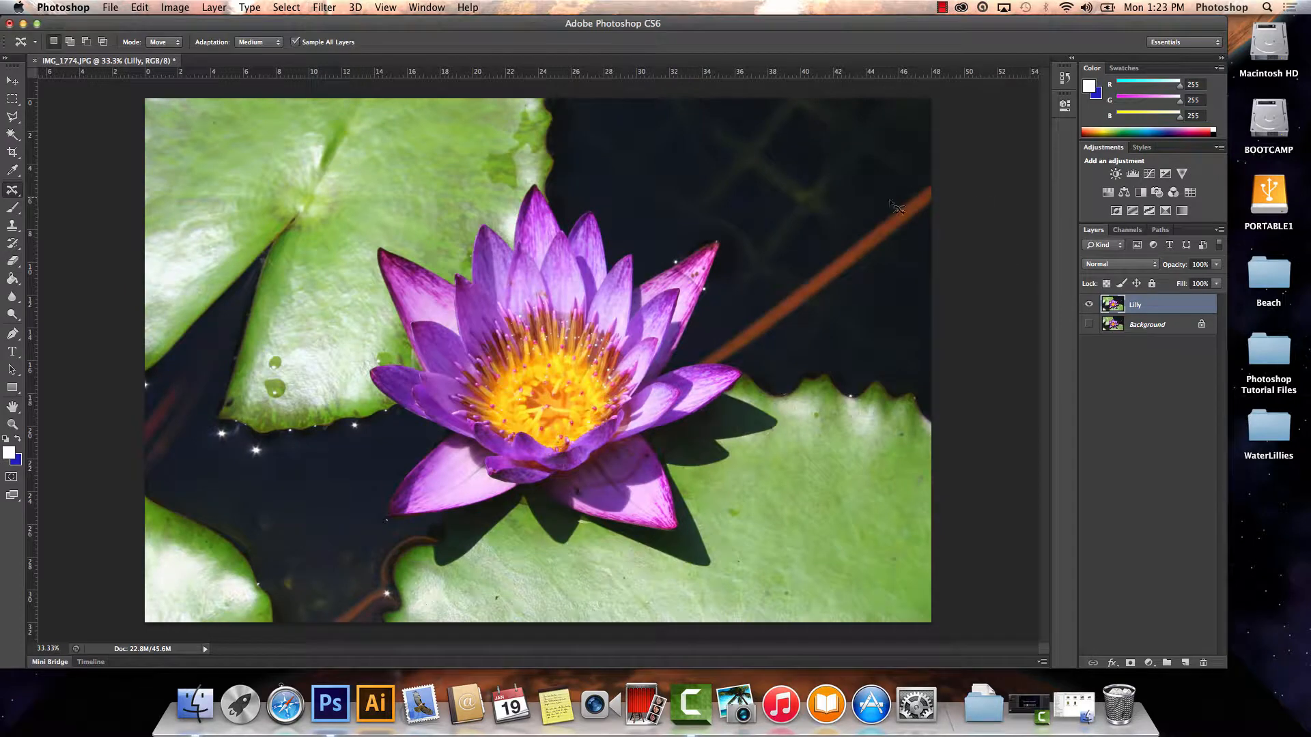
left_click(176, 8)
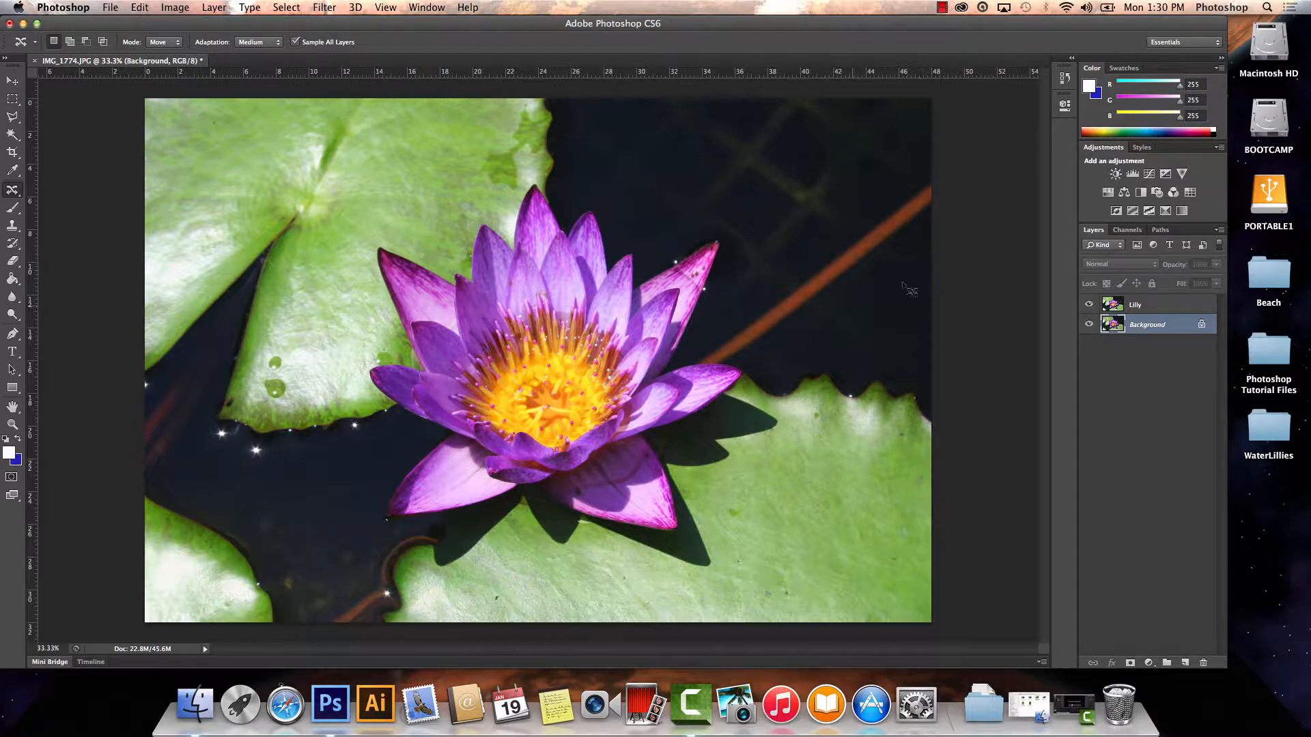
Hide the Lilly layer and duplicate the Background layer as "Lilly2".
left_click(1089, 306)
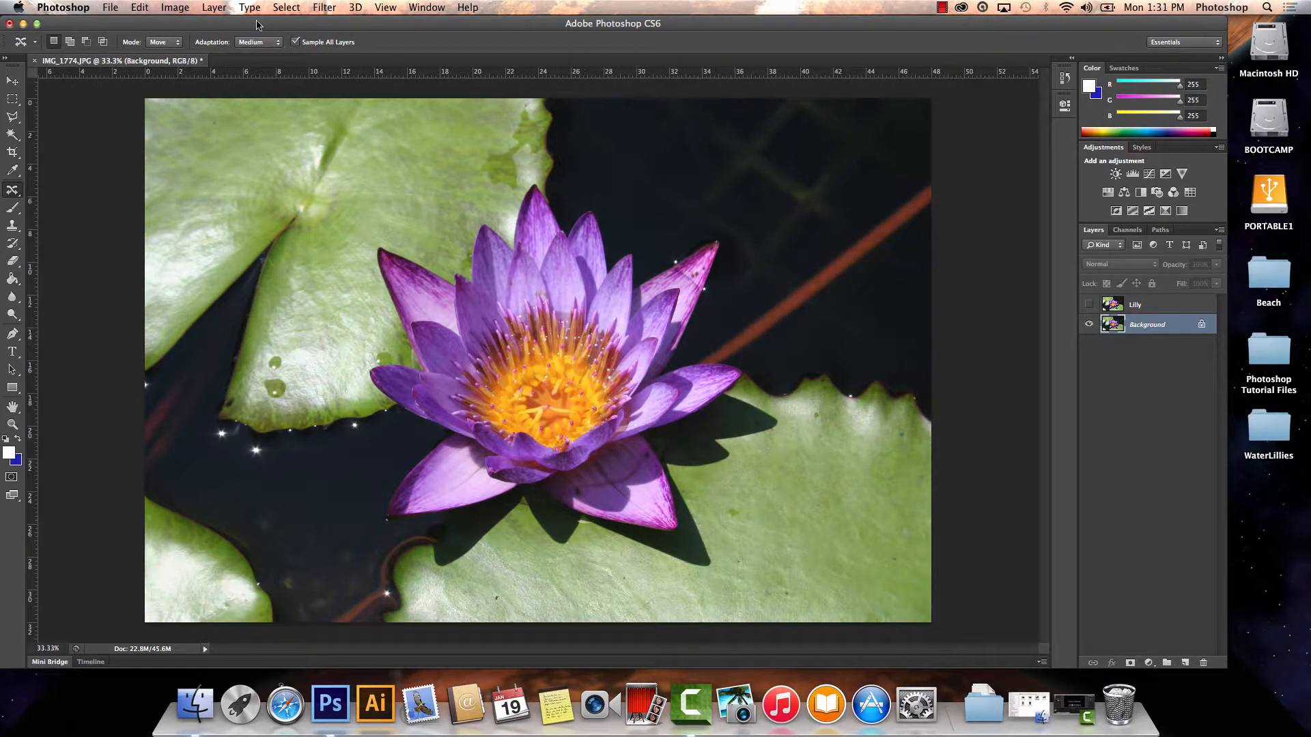
left_click(212, 8)
left_click(250, 50)
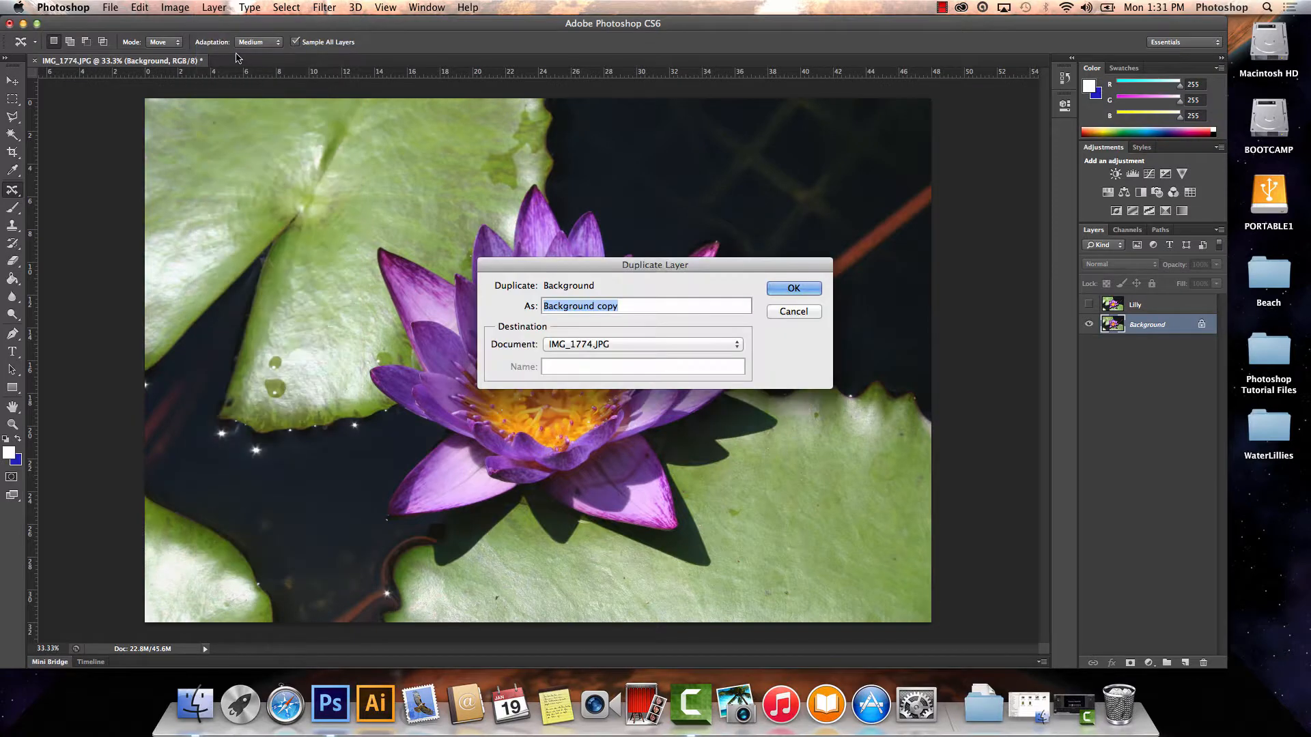
key("BackSpace")
type("Lilly2")
key("Return")
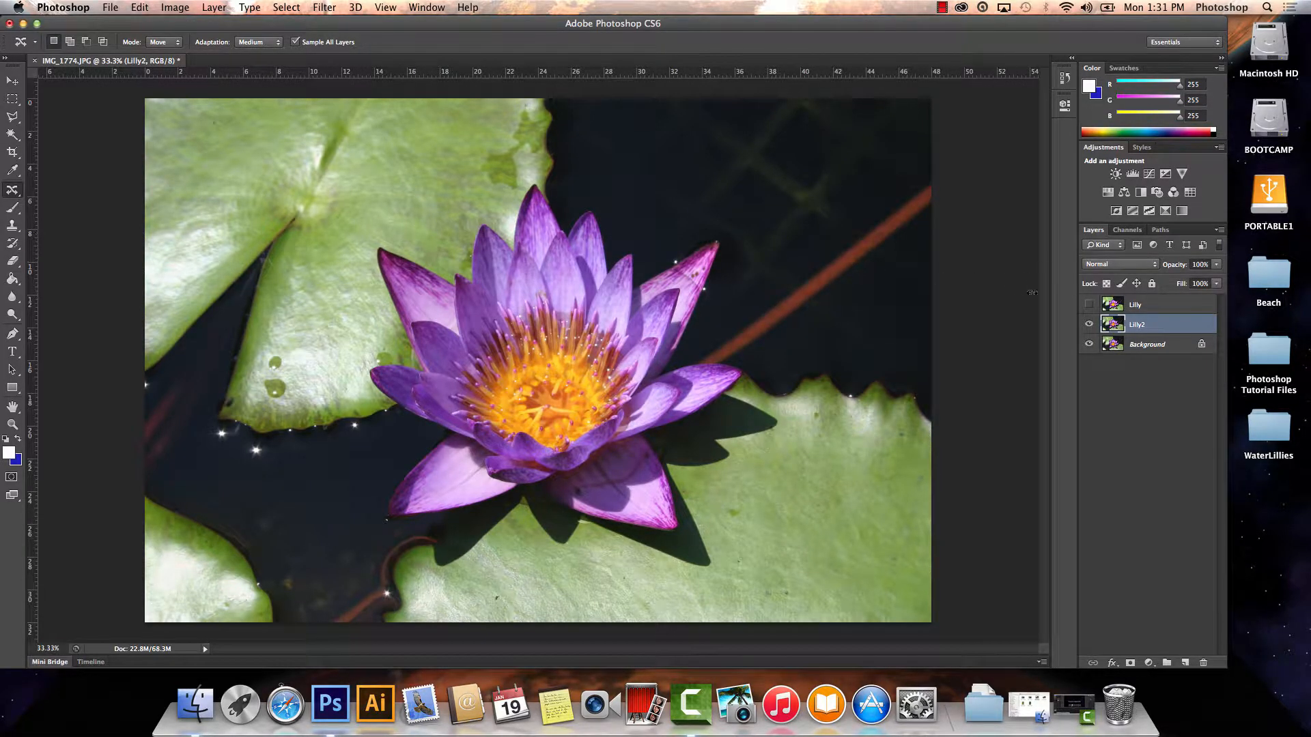
Toggle the Lilly layer's visibility to compare the adjusted image with the original, leaving the layer hidden.
left_click(1088, 305)
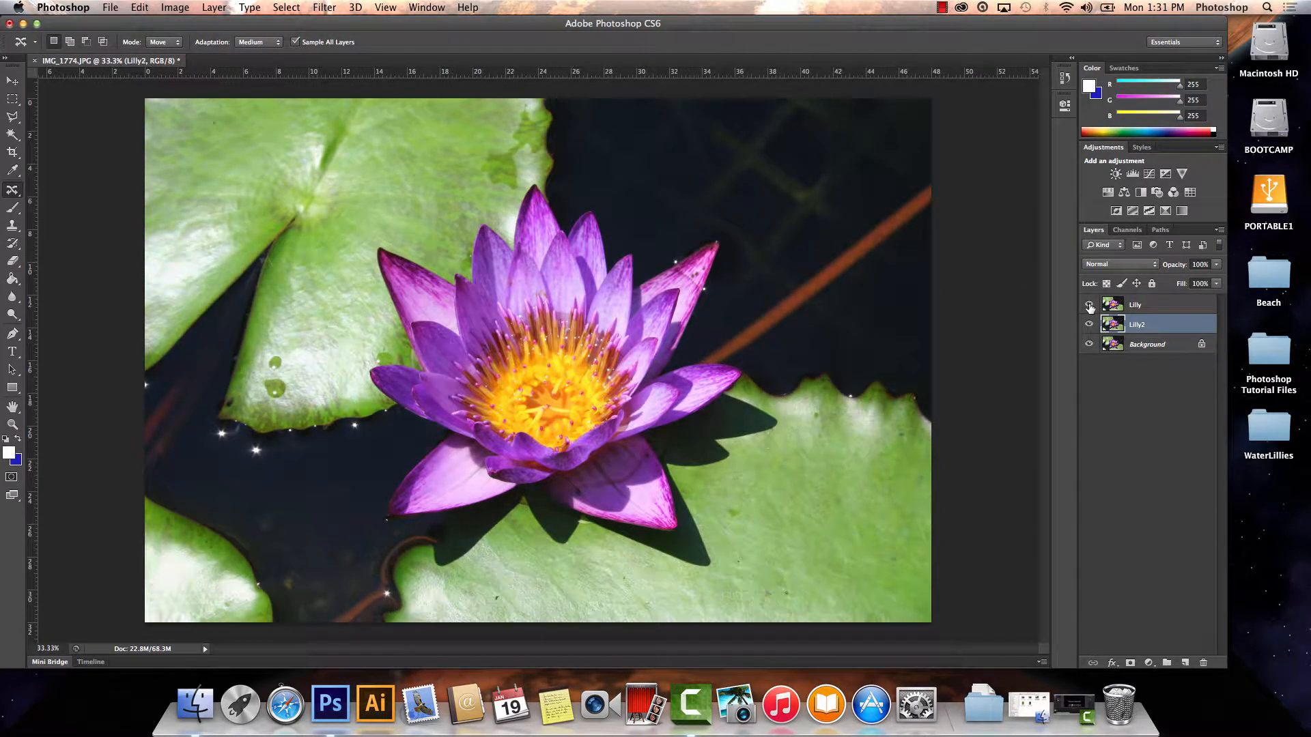
left_click(1089, 305)
left_click(1089, 305)
left_click(1088, 305)
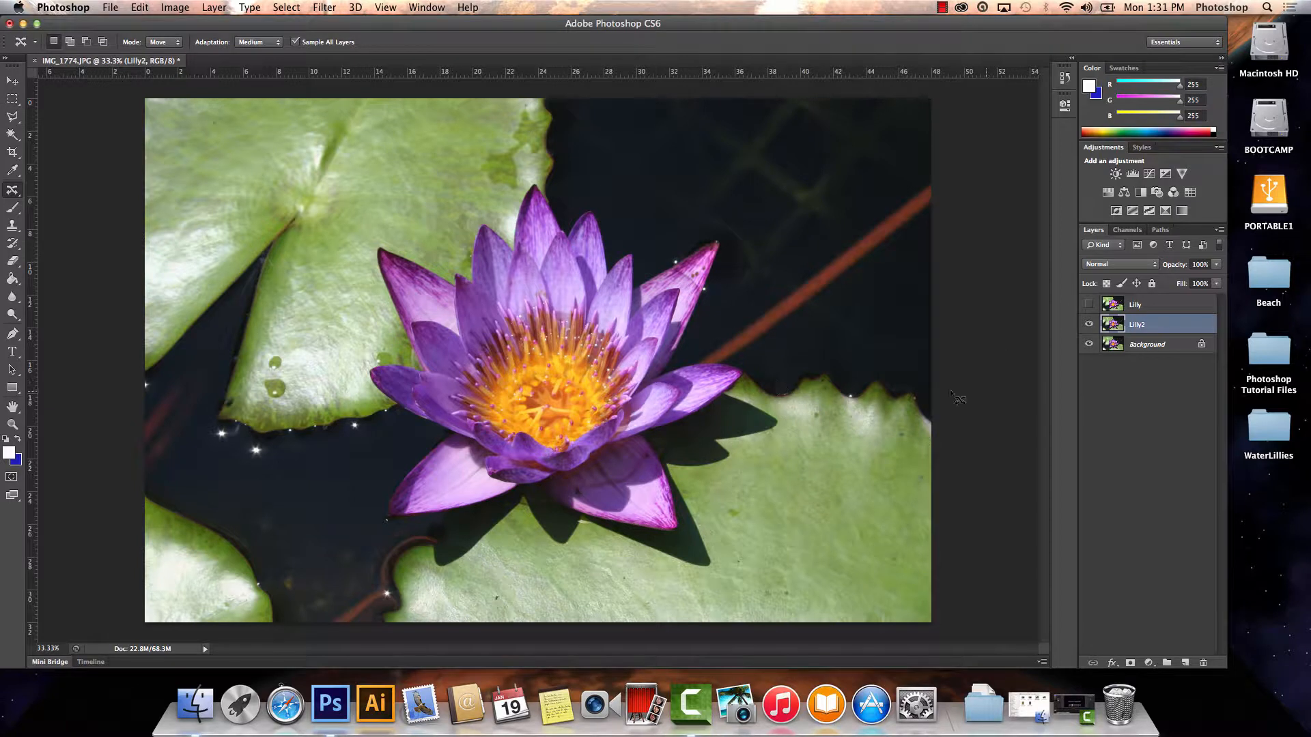
Hide the Background layer and add a Brightness/Contrast adjustment layer above Lilly2, setting Brightness to 6 and adjusting Contrast.
left_click(1089, 344)
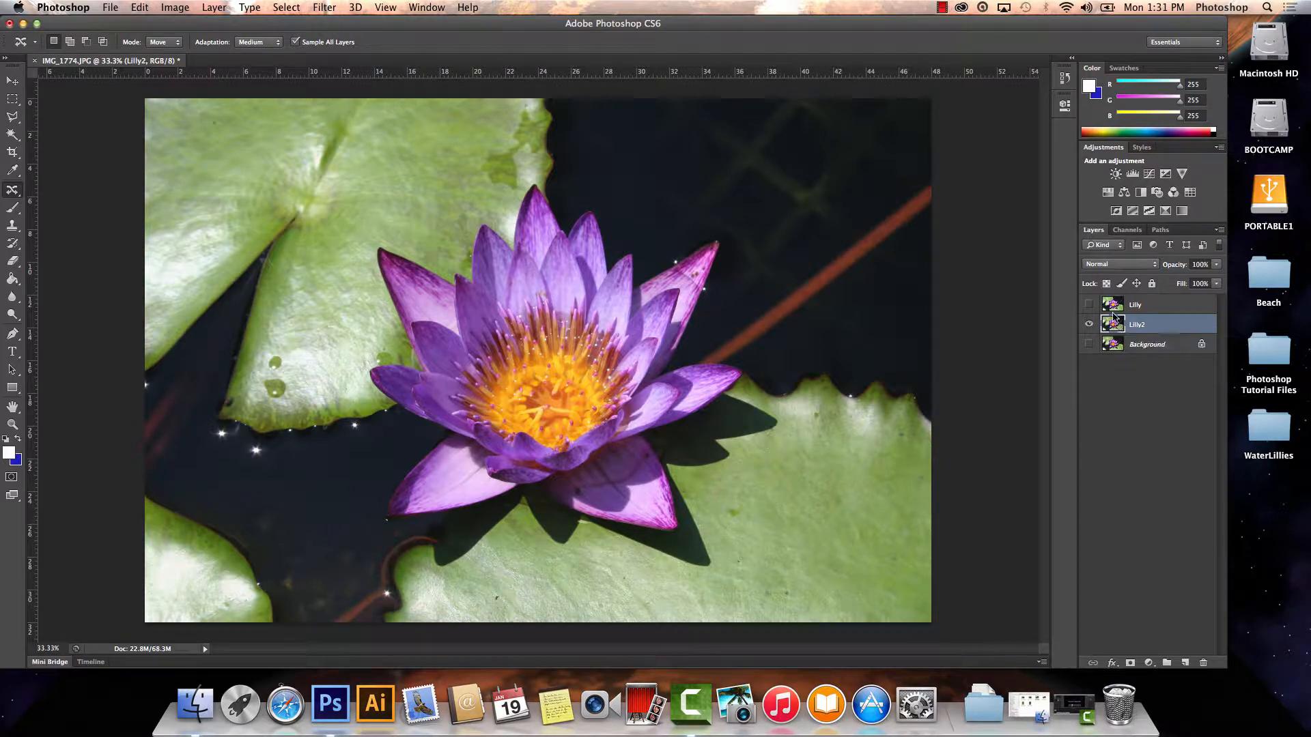
left_click(1116, 174)
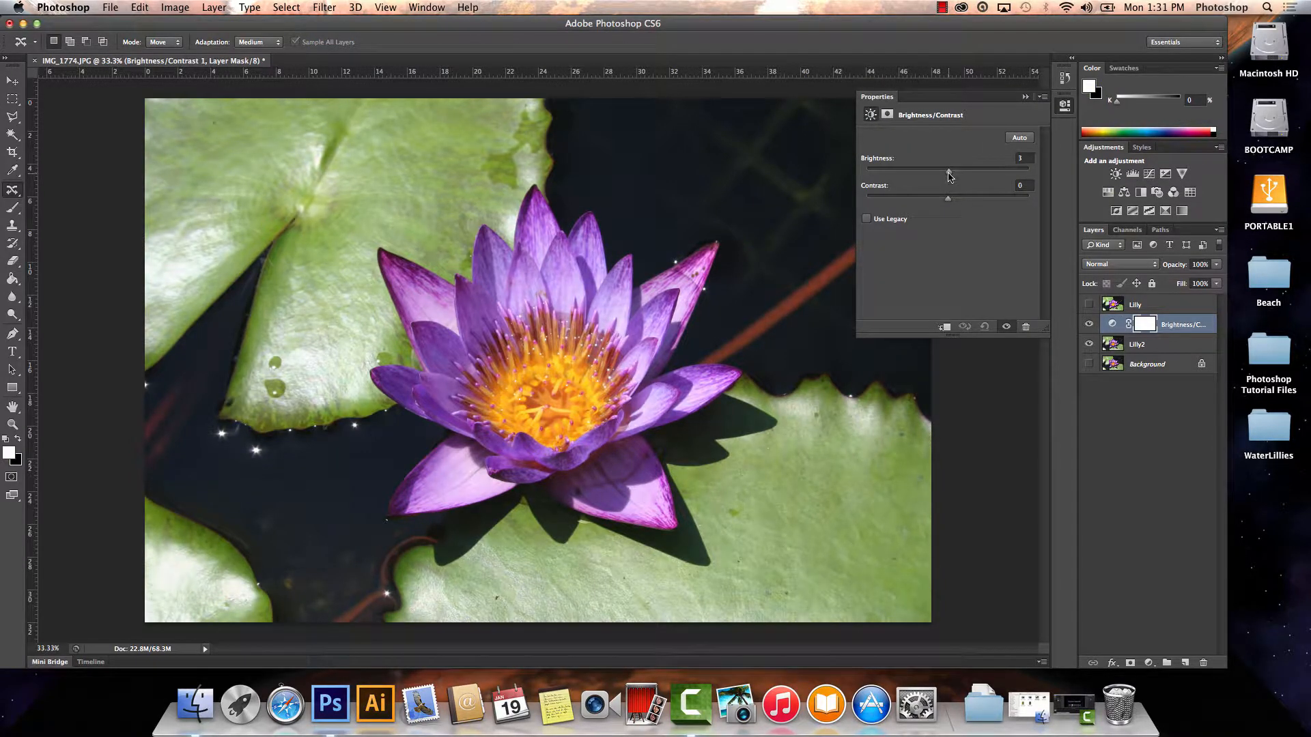
left_click_drag(949, 177, 952, 177)
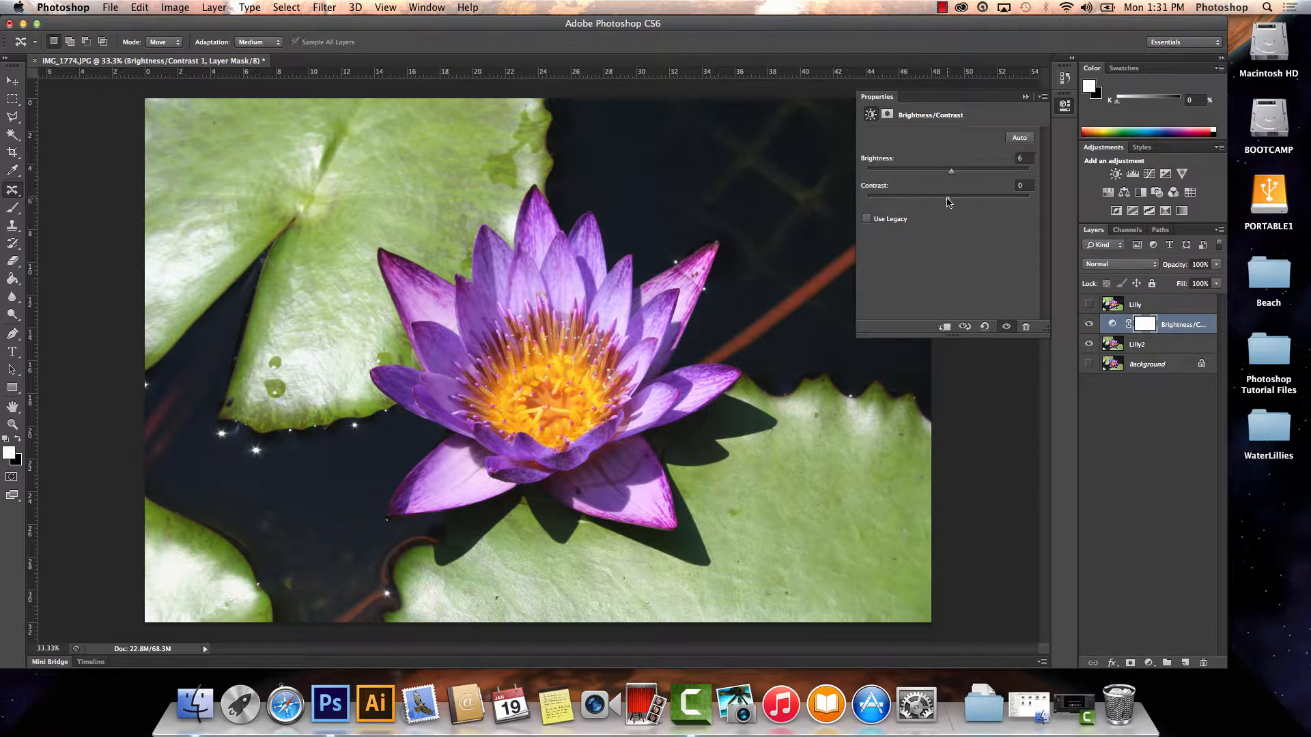
left_click_drag(948, 202, 954, 174)
Add a Hue/Saturation adjustment layer above the Brightness/Contrast layer with Hue +5, Saturation +13 and Lightness -4.
left_click(1107, 193)
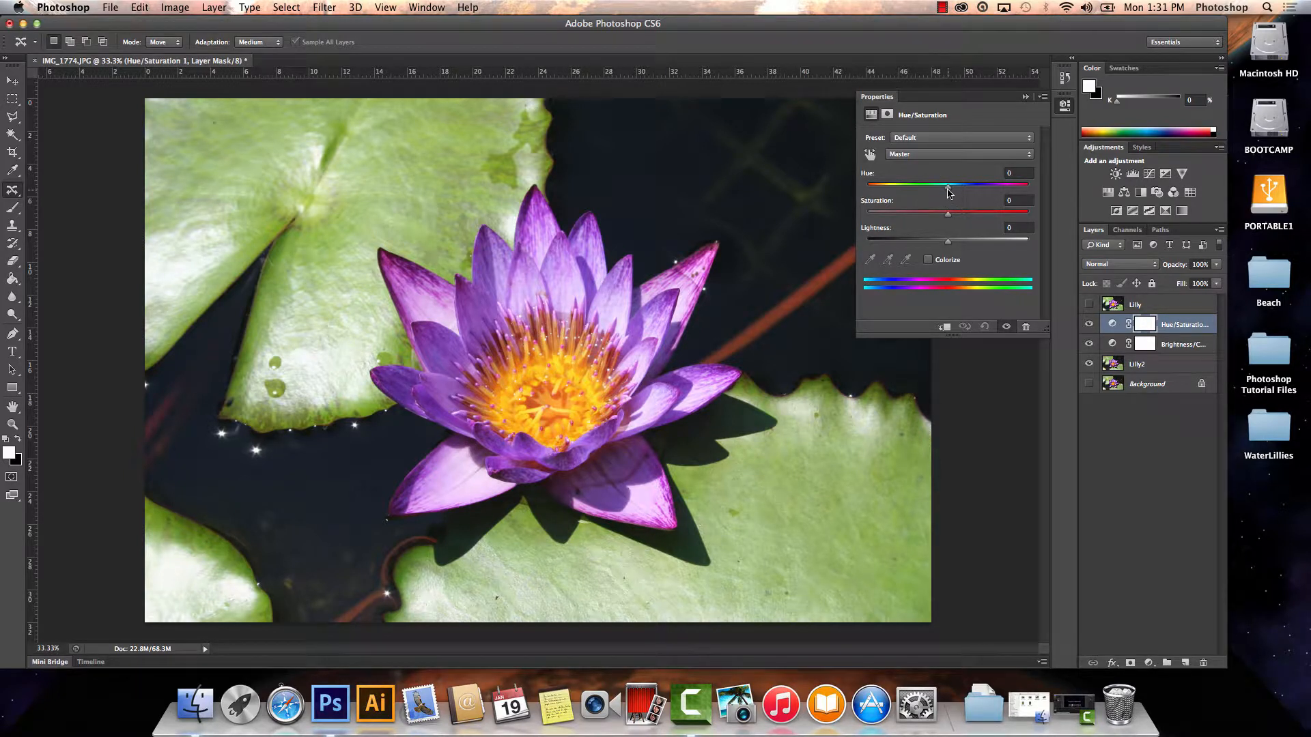
left_click_drag(947, 187, 945, 247)
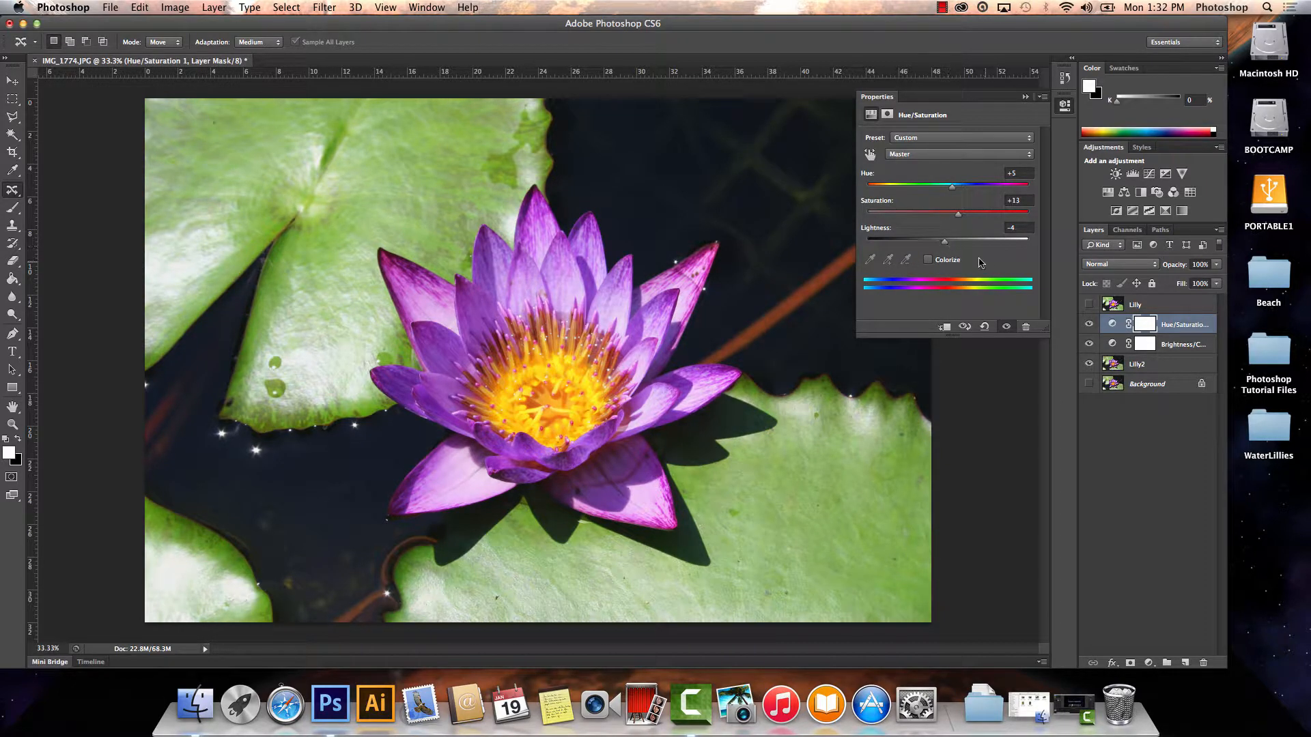
Add a Curves adjustment layer above the Hue/Saturation layer and raise the upper and lower parts of its RGB curve to brighten the photo.
left_click(1149, 175)
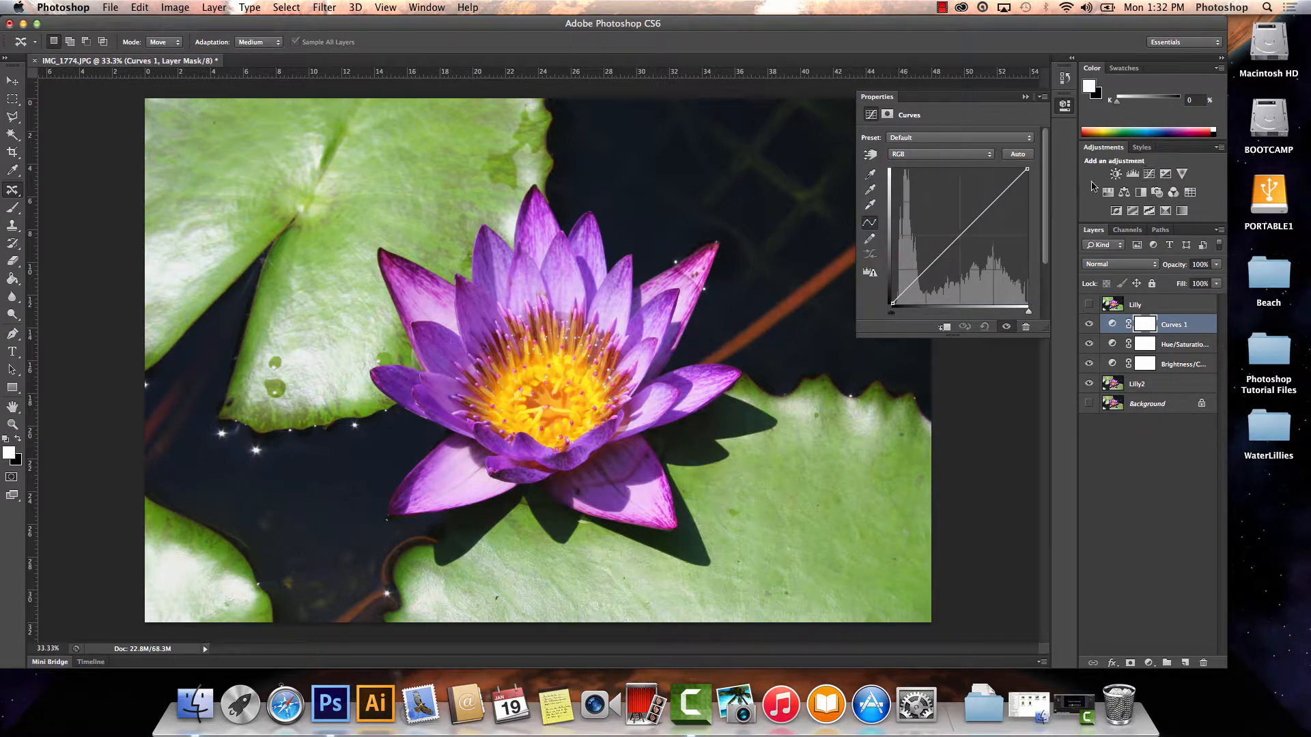
left_click_drag(998, 207, 988, 192)
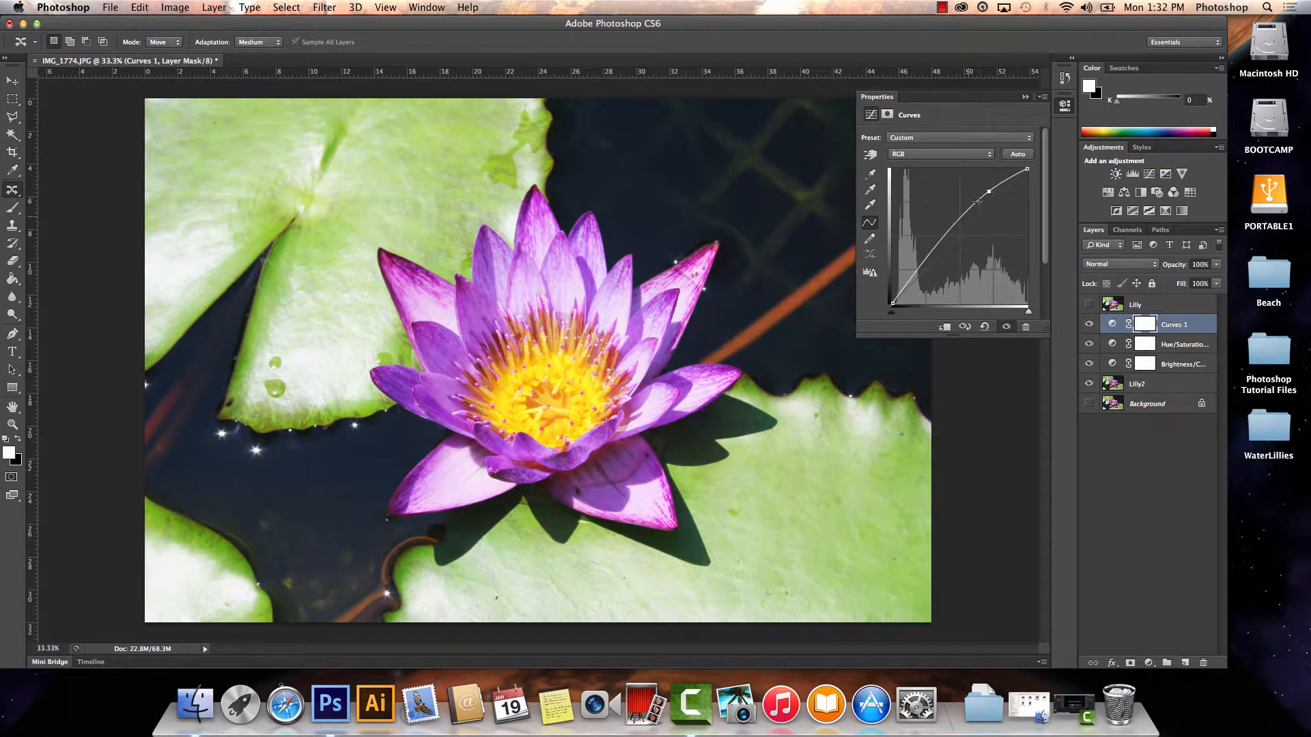
mouse_move(923, 258)
left_mouse_down()
mouse_move(942, 277)
mouse_move(905, 239)
mouse_move(922, 293)
mouse_move(938, 249)
left_mouse_up()
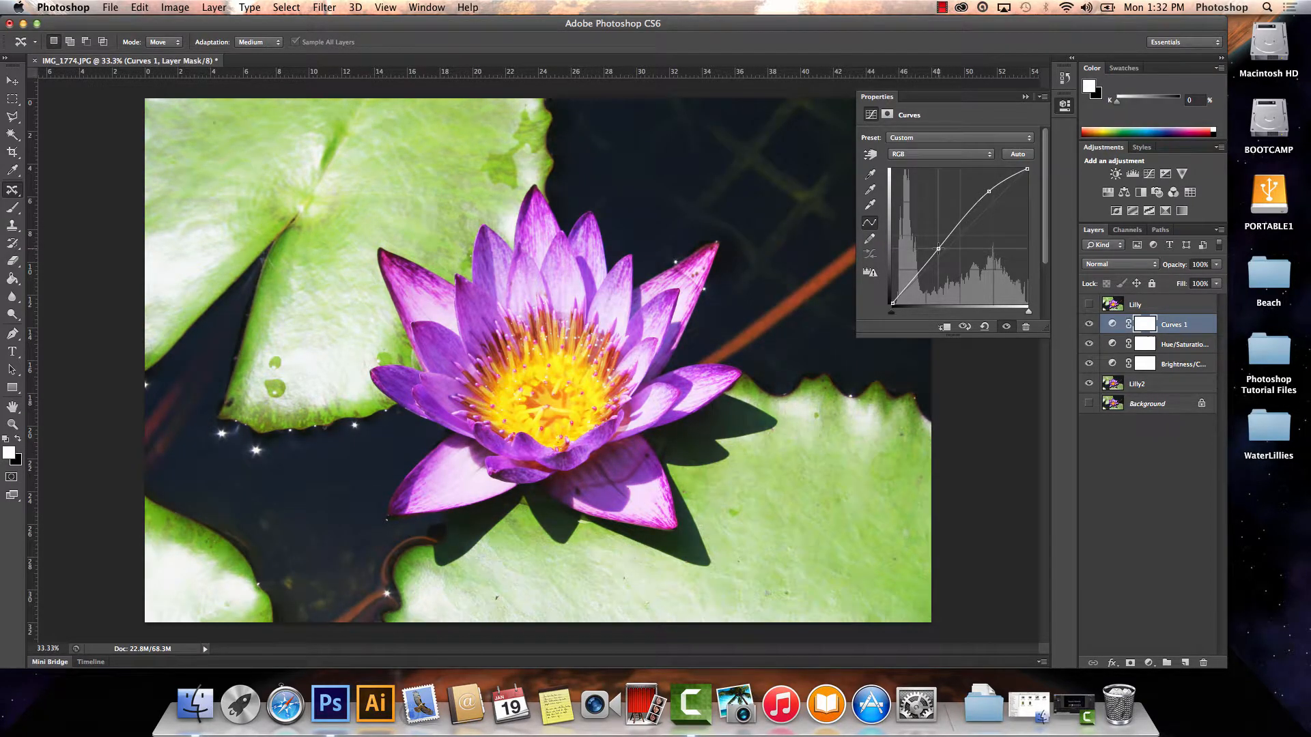
Apply the Auto correction to the Curves adjustment, raising the highlights and lowering the shadows into a gentle S-curve for more contrast.
left_click(1017, 154)
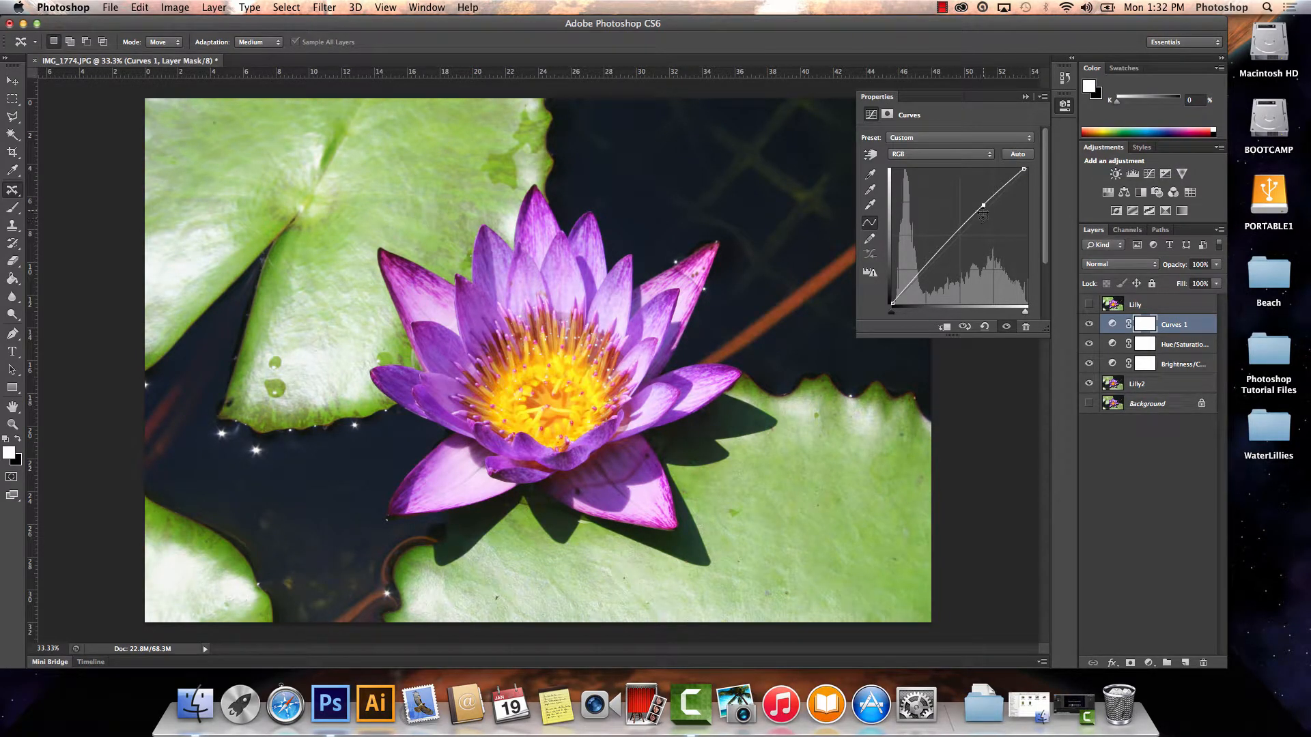
left_click_drag(983, 205, 989, 195)
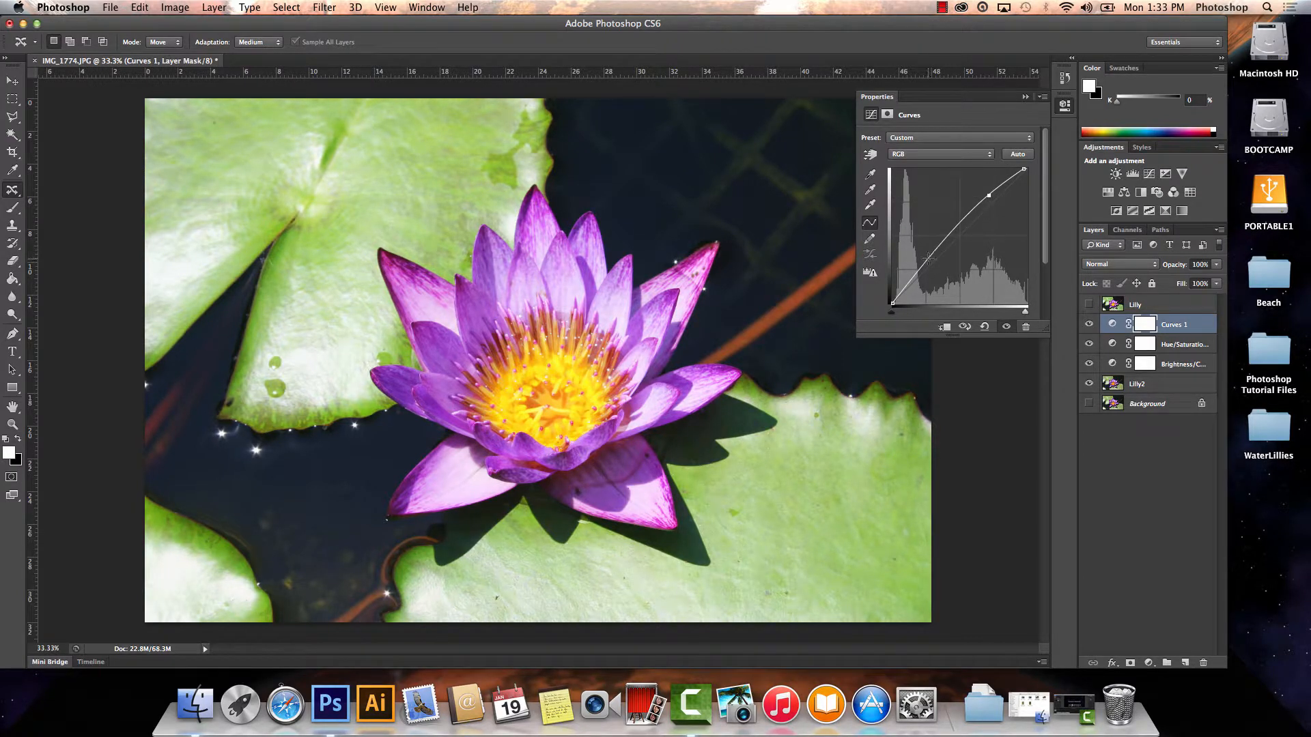
left_click_drag(923, 260, 933, 270)
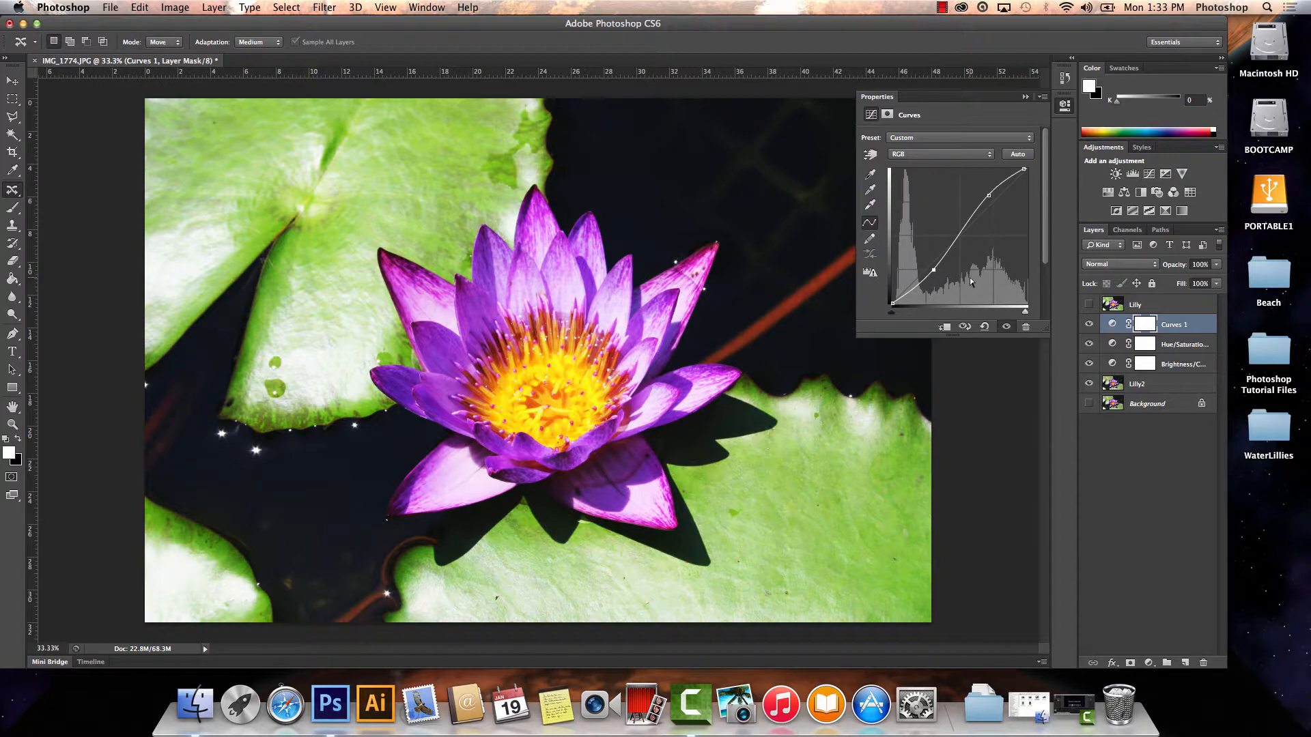
Hide the Curves, Hue/Saturation and Brightness/Contrast layers to compare with the unadjusted Lilly2, and show Curves and Brightness/Contrast again.
left_click(1089, 325)
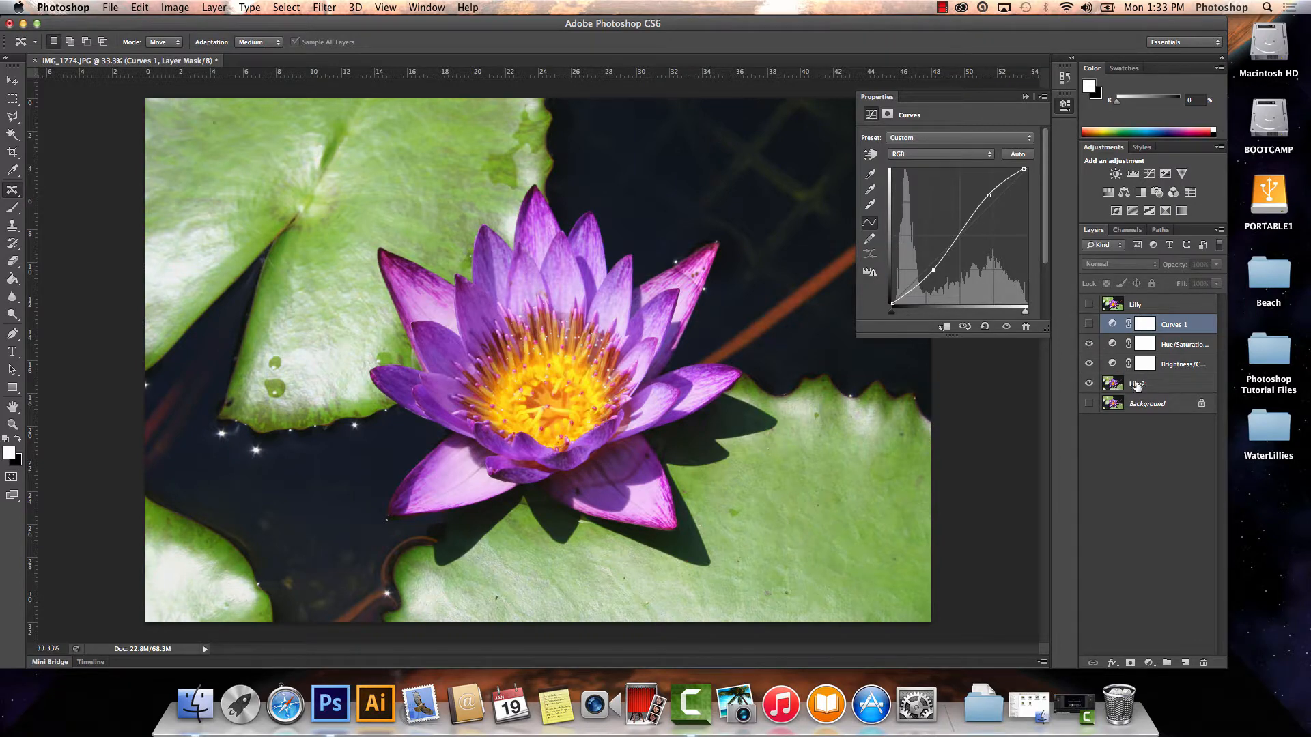
left_click(1089, 344)
left_click(1089, 364)
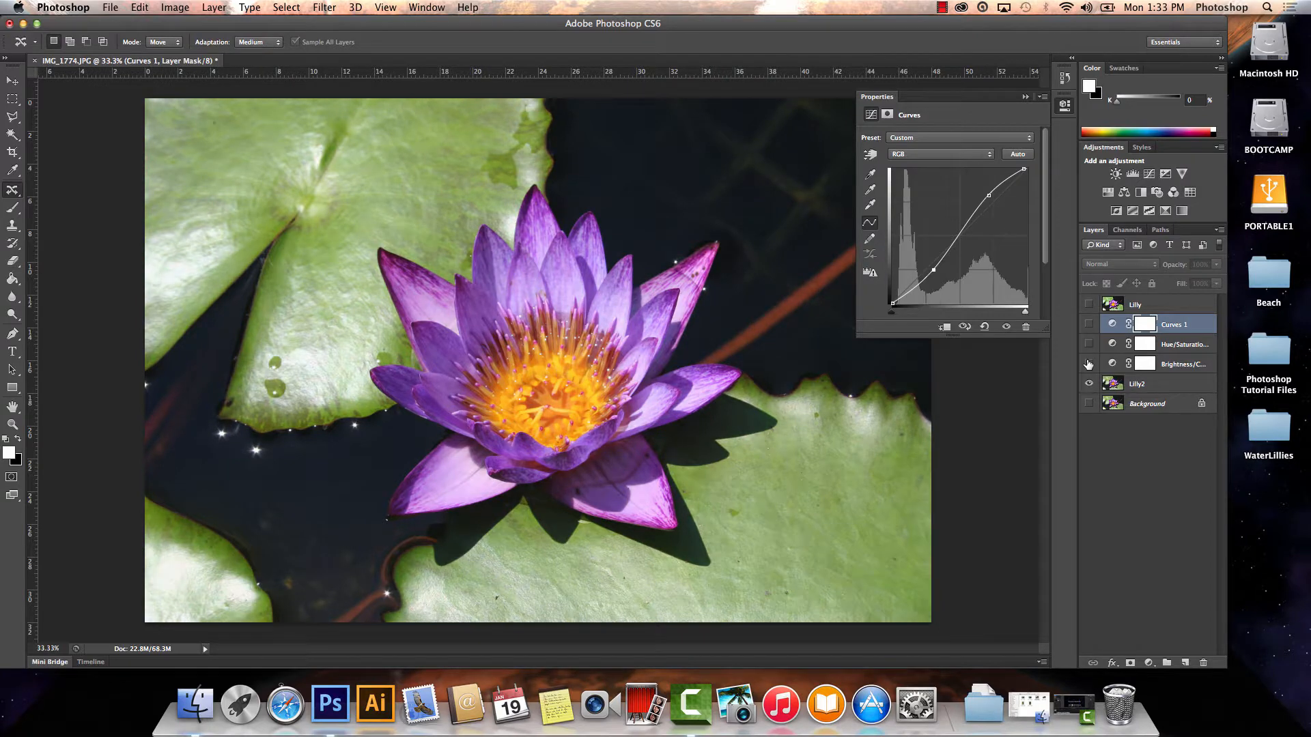
left_click(1089, 324)
left_click(1089, 363)
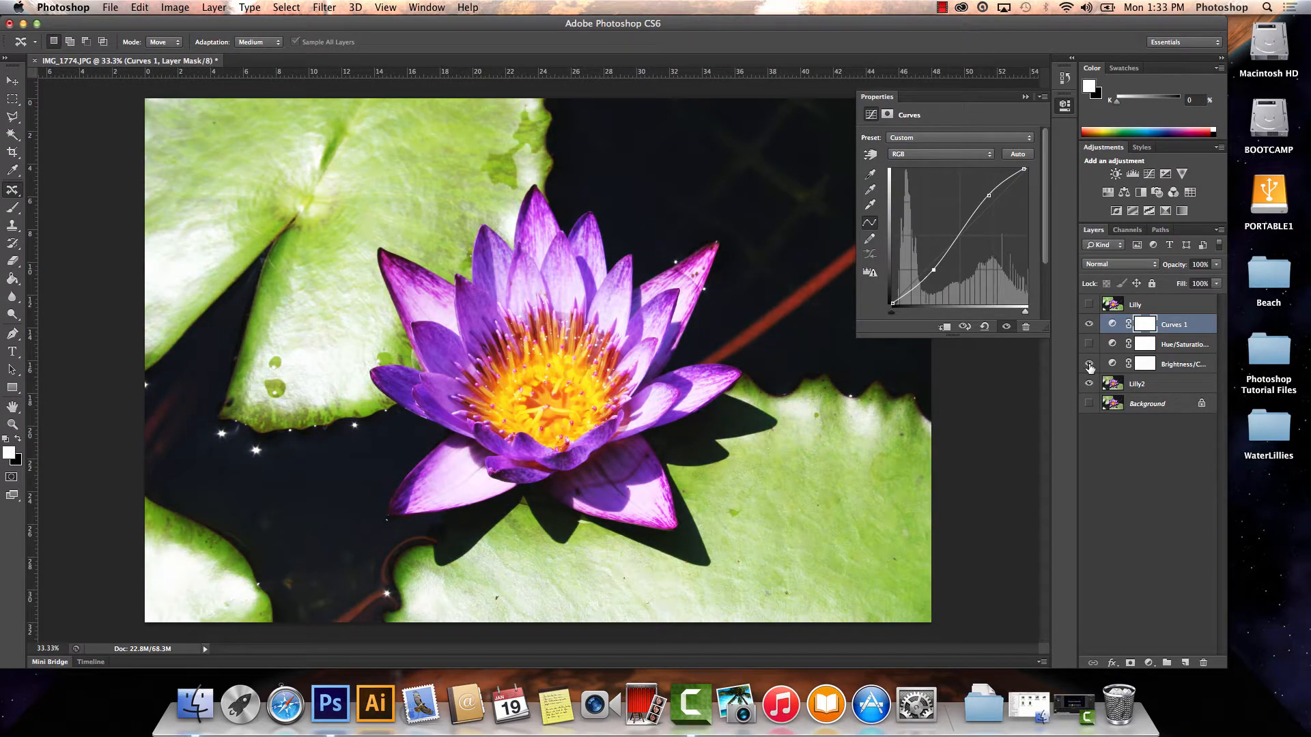